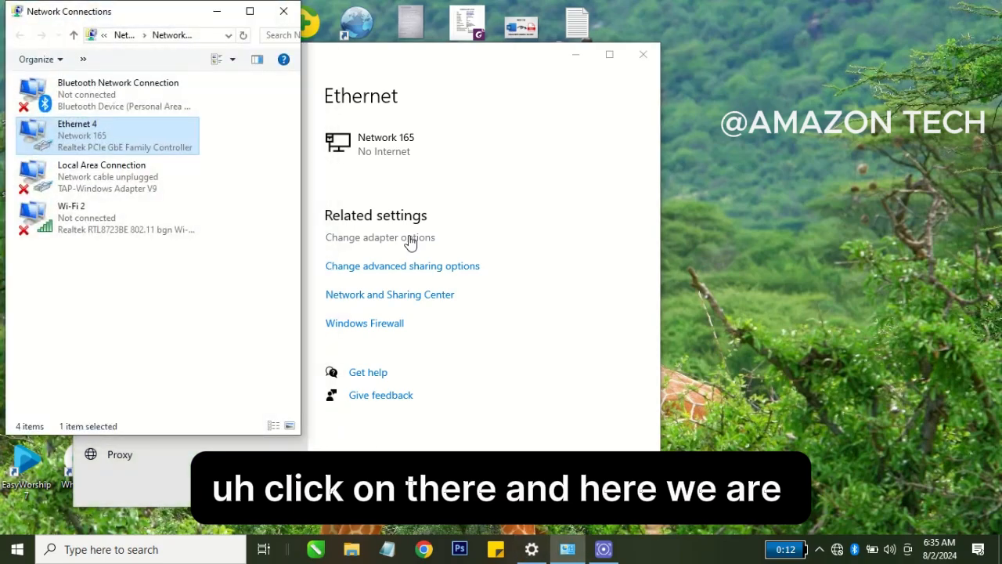
Look up the default gateway address in the Ethernet 4 connection details.
{"action": "double_click", "coordinate": [88, 134]}
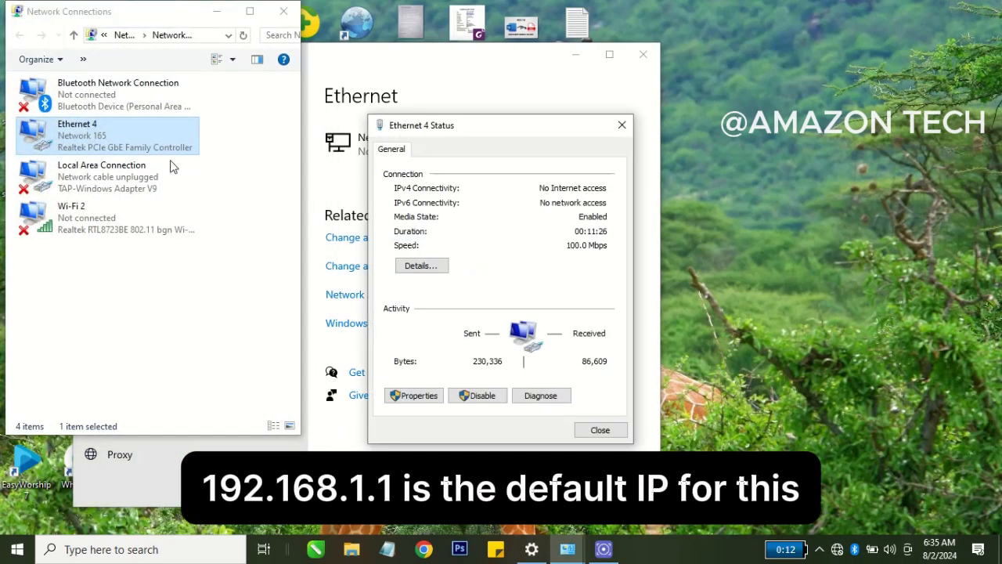
{"action": "left_click", "coordinate": [421, 267]}
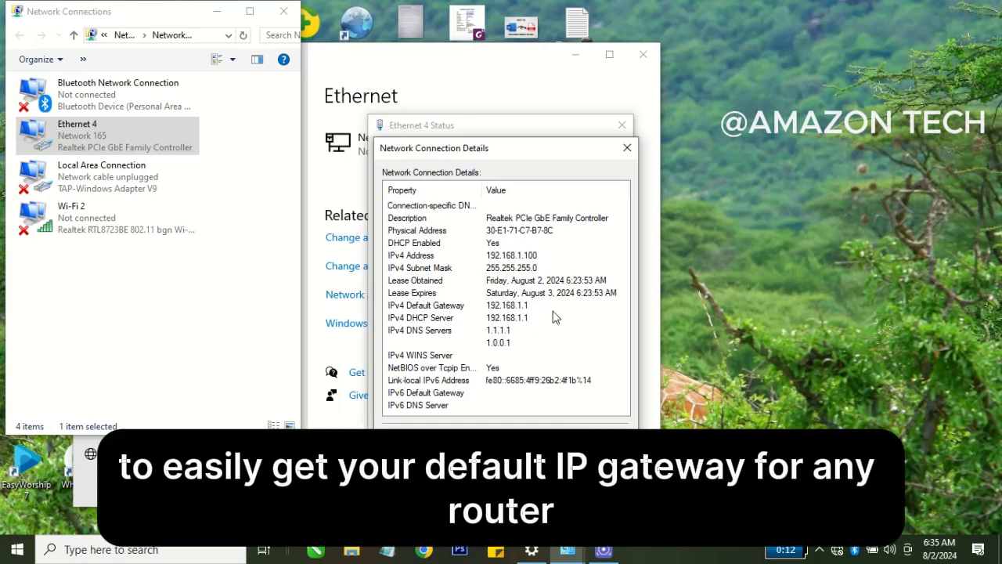
{"action": "left_click", "coordinate": [601, 439]}
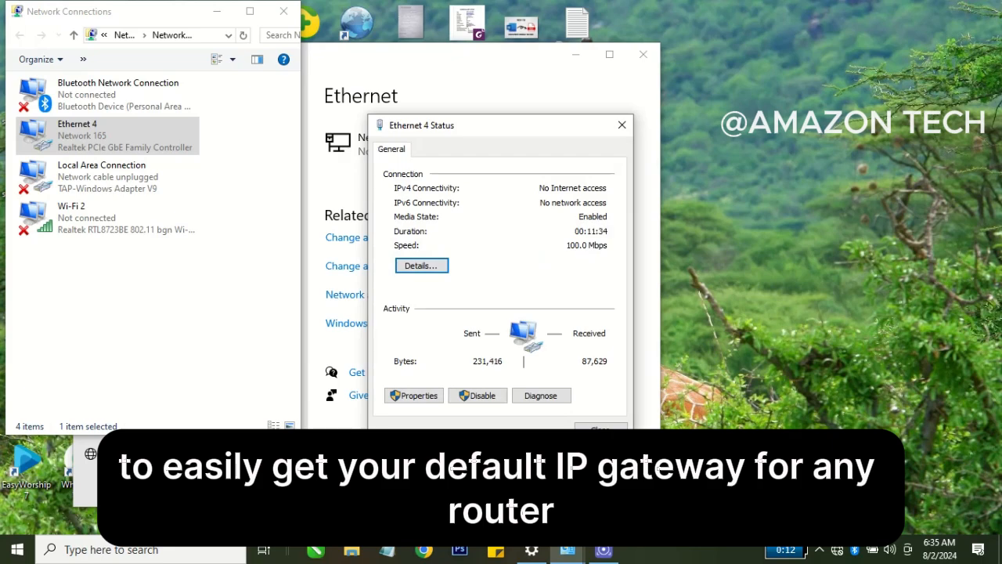
Switch to Chrome and open the router's administration page at 192.168.1.1.
{"action": "left_click", "coordinate": [430, 556]}
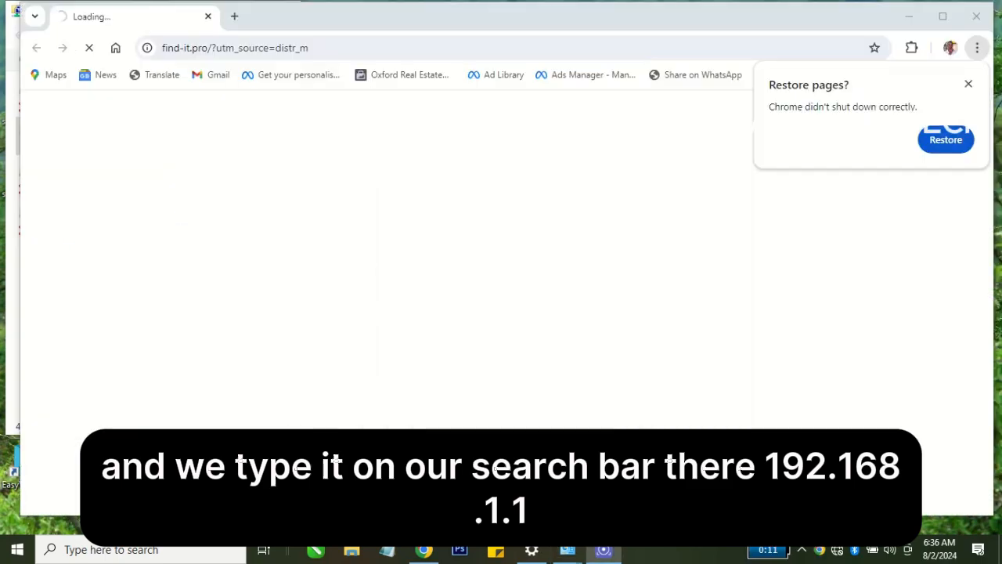
{"action": "left_click", "coordinate": [274, 48]}
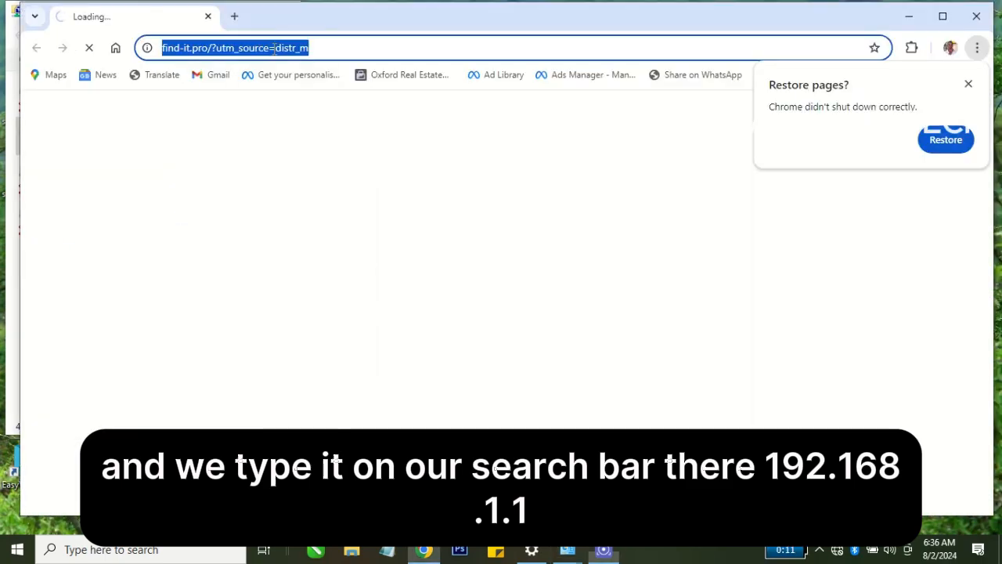
{"action": "type", "text": "19"}
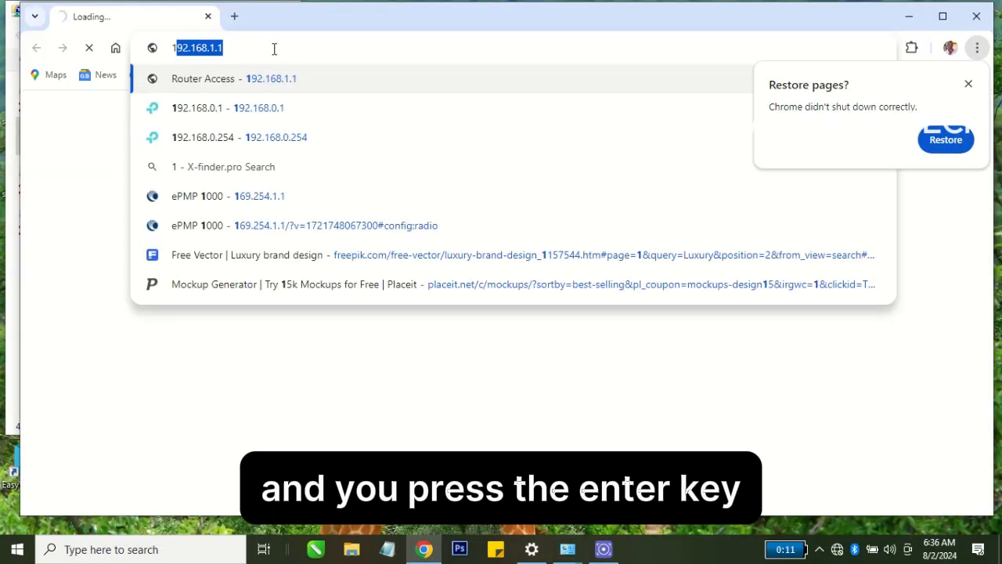
{"action": "type", "text": "2"}
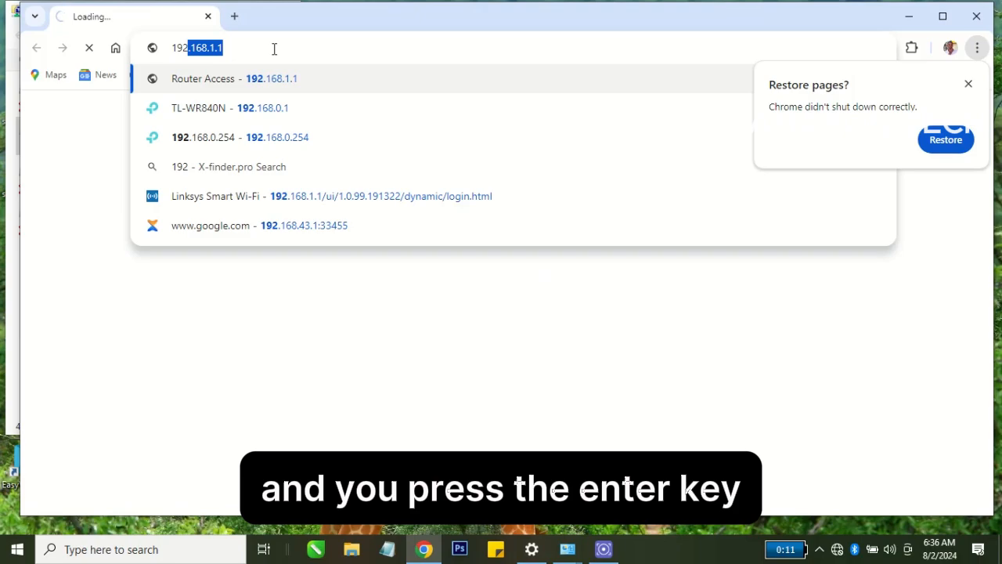
{"action": "type", "text": ".168"}
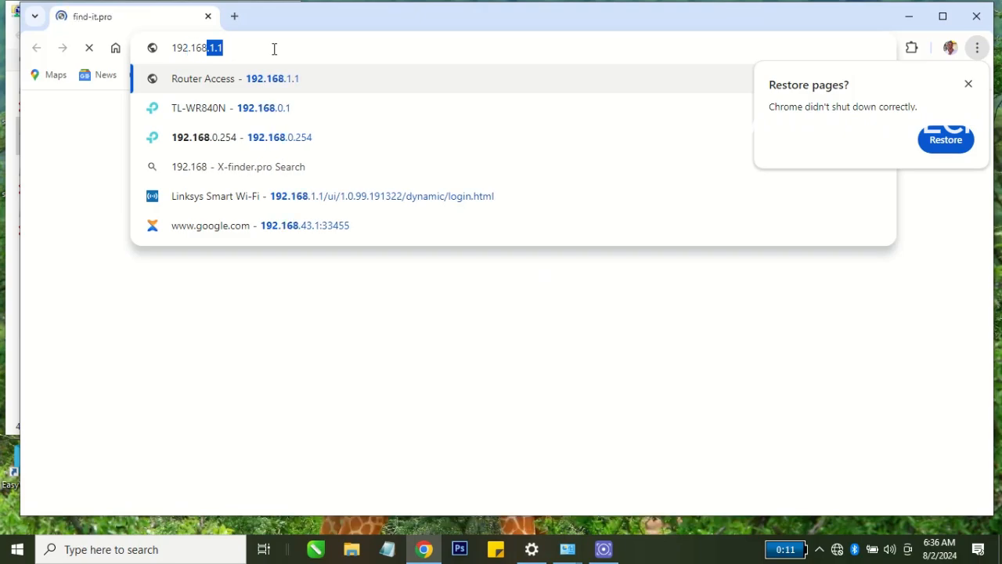
{"action": "type", "text": ".1"}
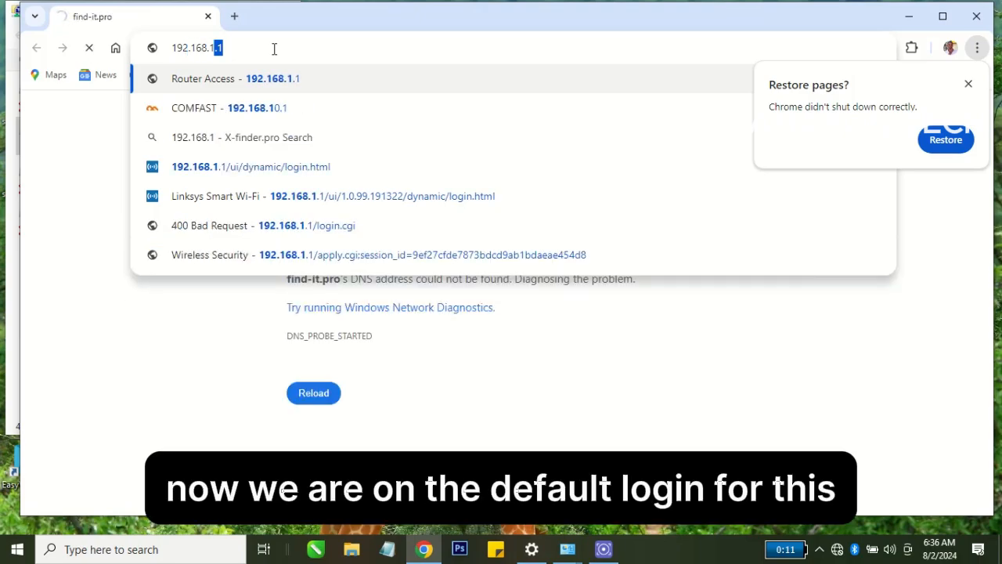
{"action": "type", "text": ".1"}
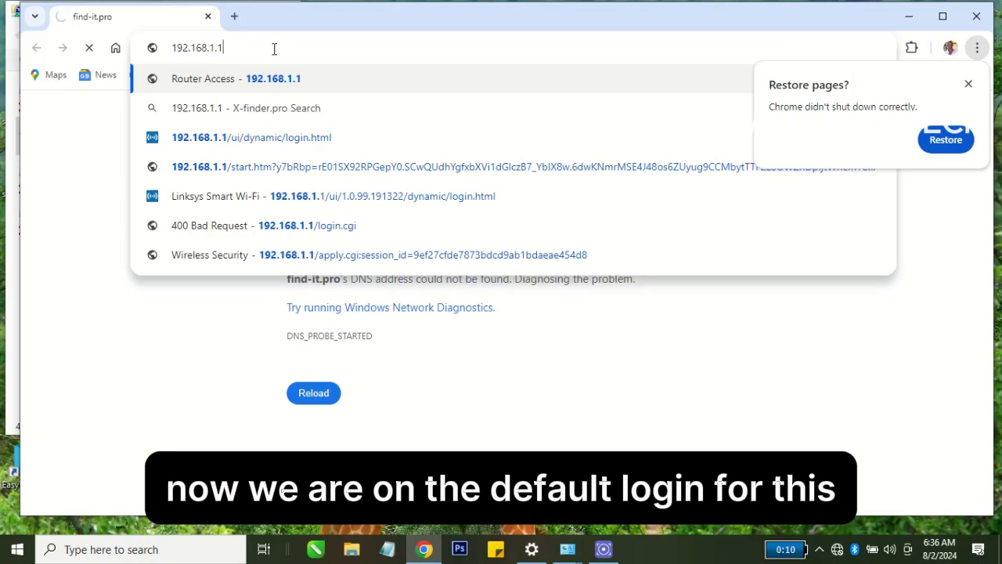
{"action": "key", "text": "Return"}
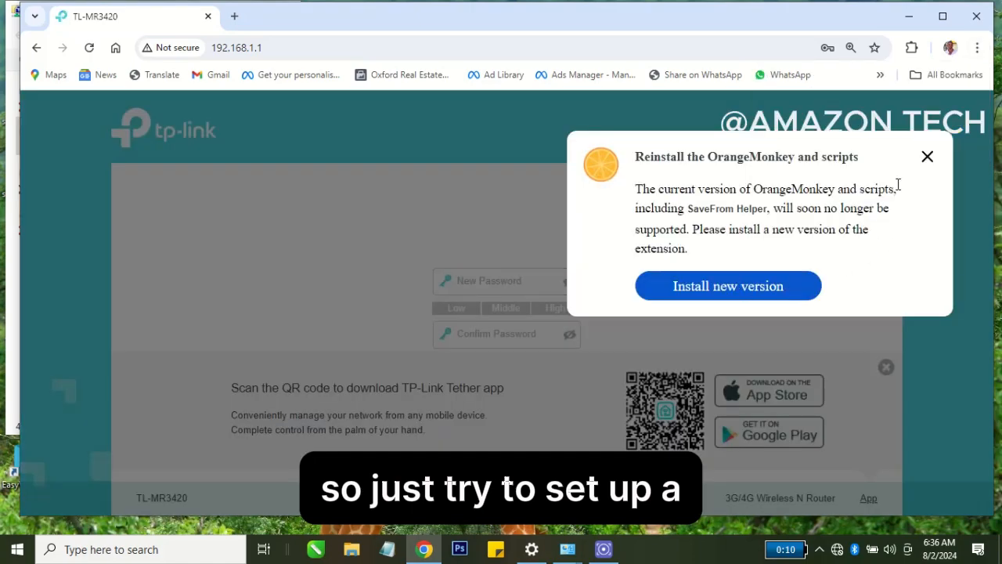
Dismiss the extension notice, create and confirm the router's login password, and start the setup without updating the password saved in the browser.
{"action": "left_click", "coordinate": [929, 156]}
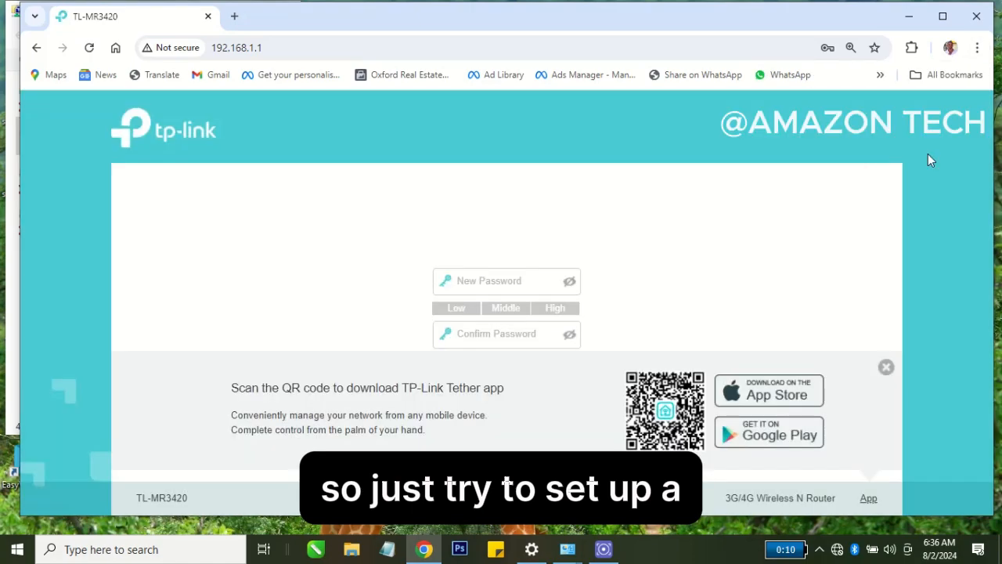
{"action": "left_click", "coordinate": [475, 283]}
{"action": "type", "text": "ad"}
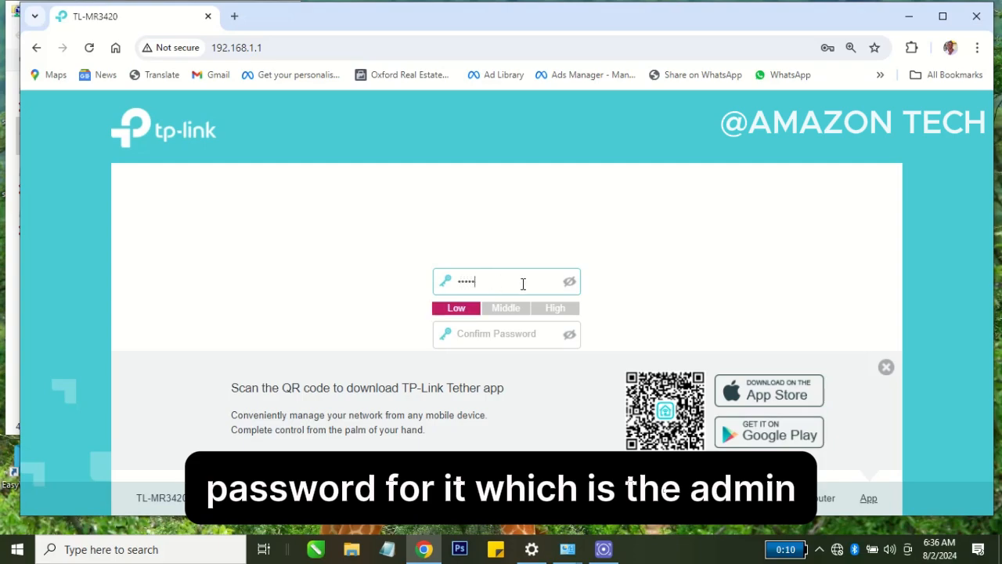
{"action": "left_click", "coordinate": [571, 283]}
{"action": "left_click", "coordinate": [517, 332]}
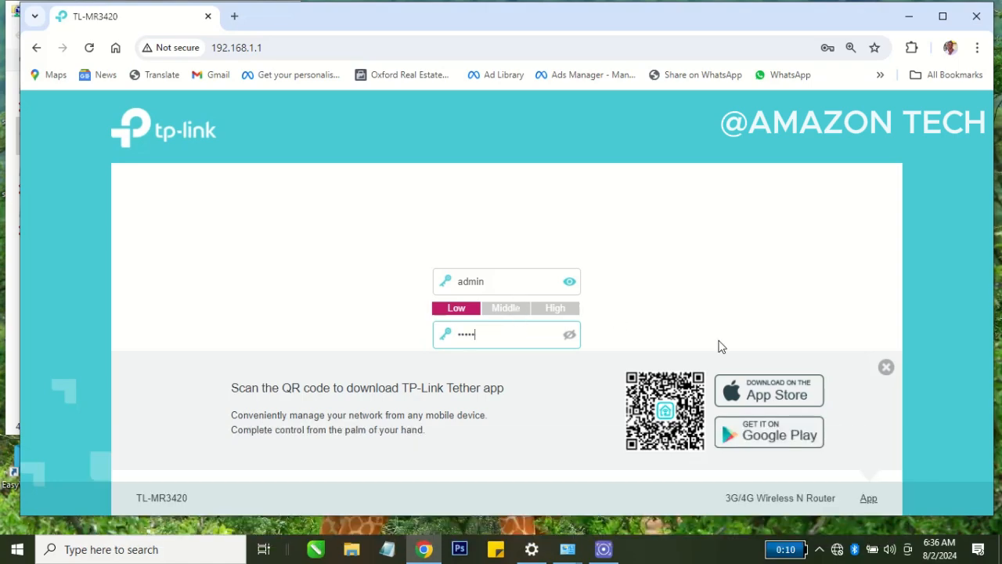
{"action": "left_click", "coordinate": [887, 368]}
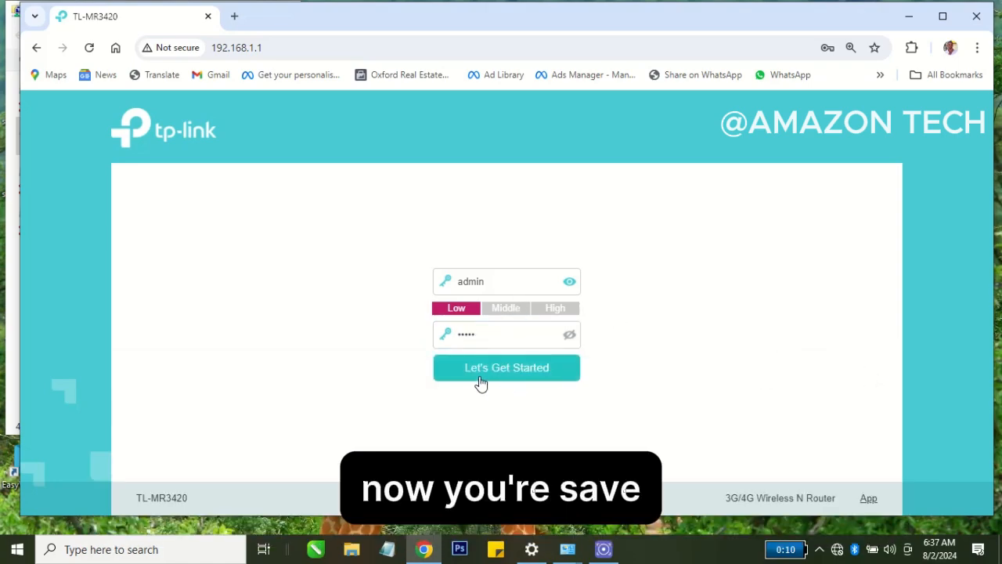
{"action": "left_click", "coordinate": [480, 378]}
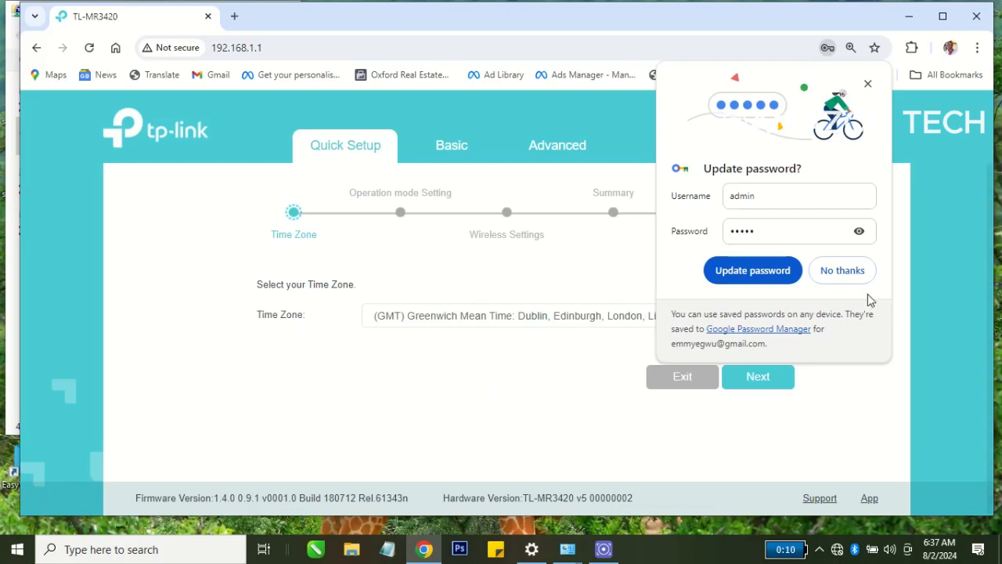
{"action": "left_click", "coordinate": [846, 272]}
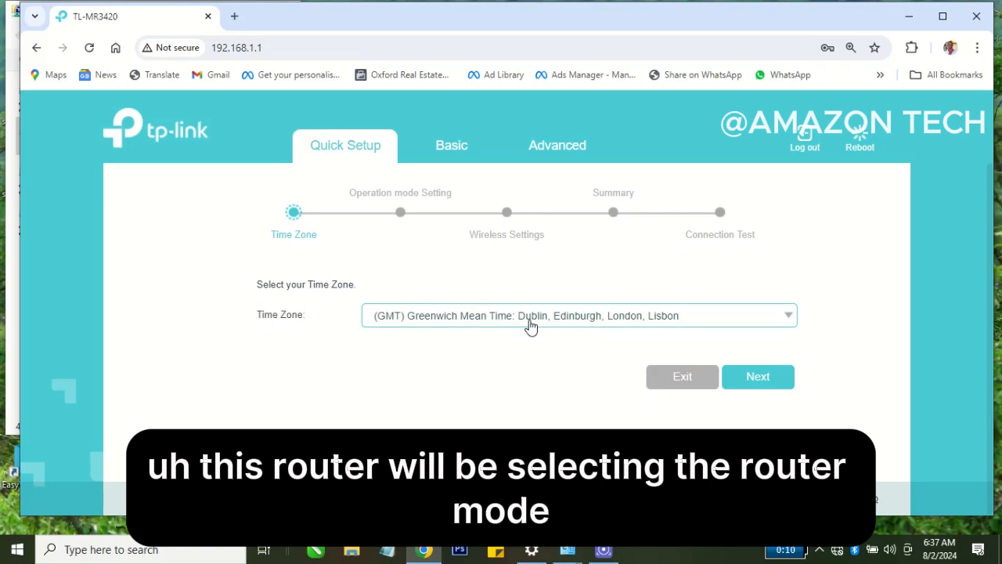
Keep the GMT time zone and set the operation mode to Wireless Router Mode, accepting the router reboot.
{"action": "left_click", "coordinate": [745, 382]}
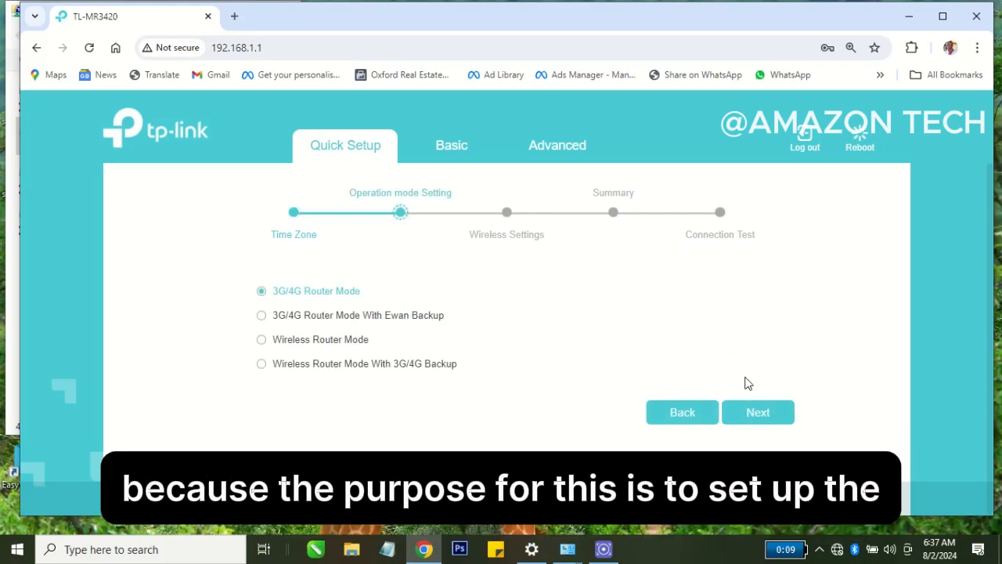
{"action": "left_click", "coordinate": [311, 347]}
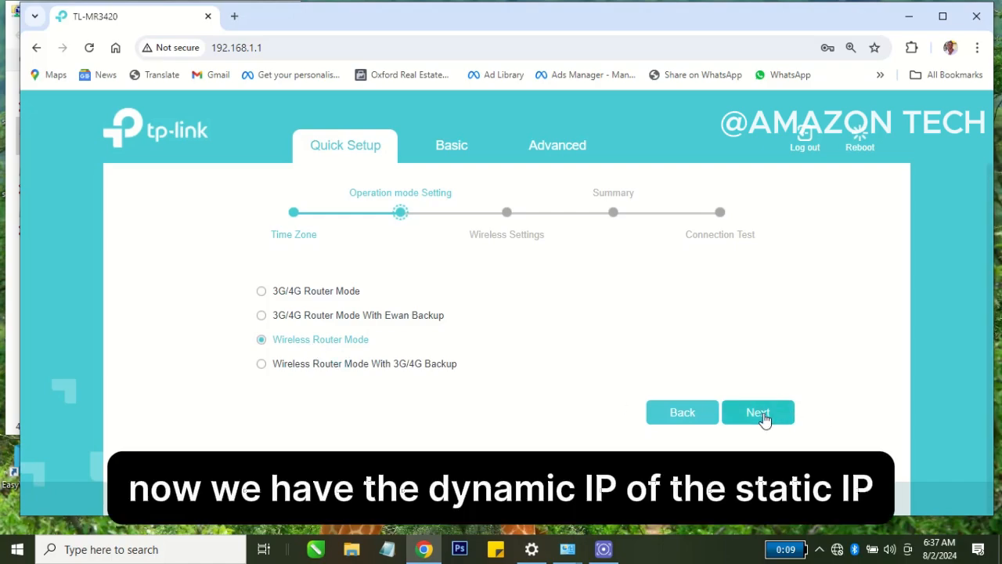
{"action": "left_click", "coordinate": [764, 415]}
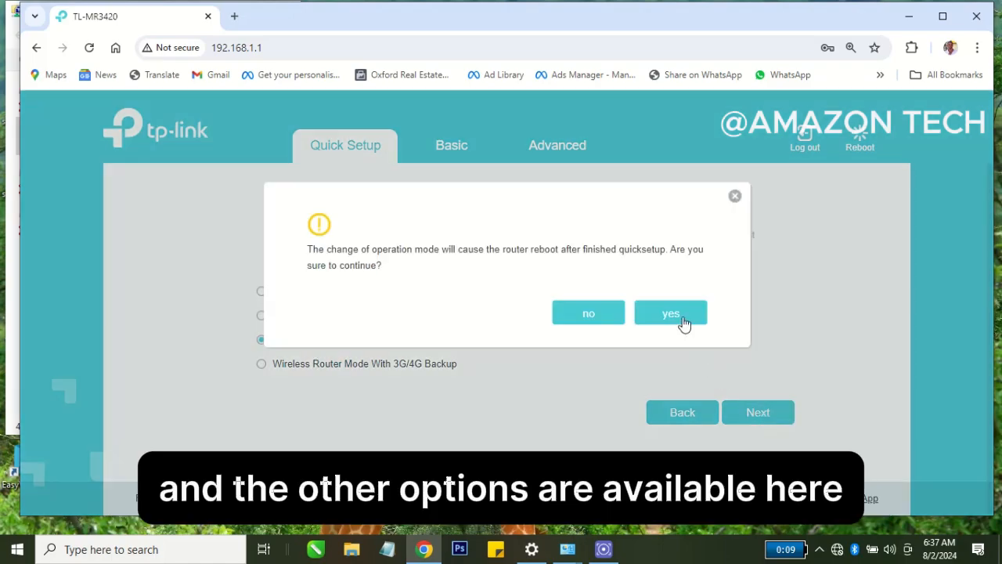
{"action": "left_click", "coordinate": [671, 313]}
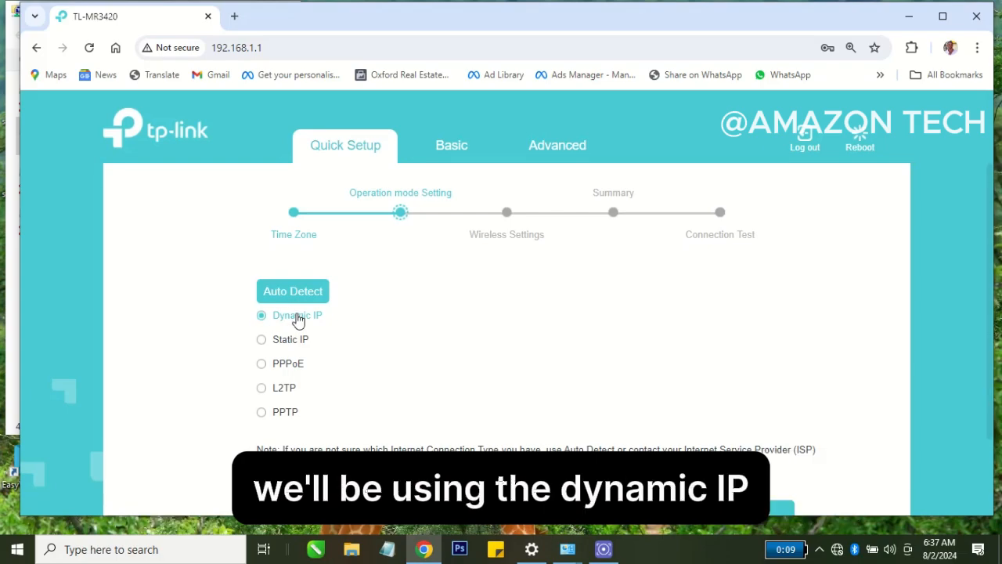
Choose Dynamic IP as the internet connection type and continue with Do NOT clone MAC Address.
{"action": "scroll", "coordinate": [298, 320], "scroll_direction": "down", "scroll_amount": 1}
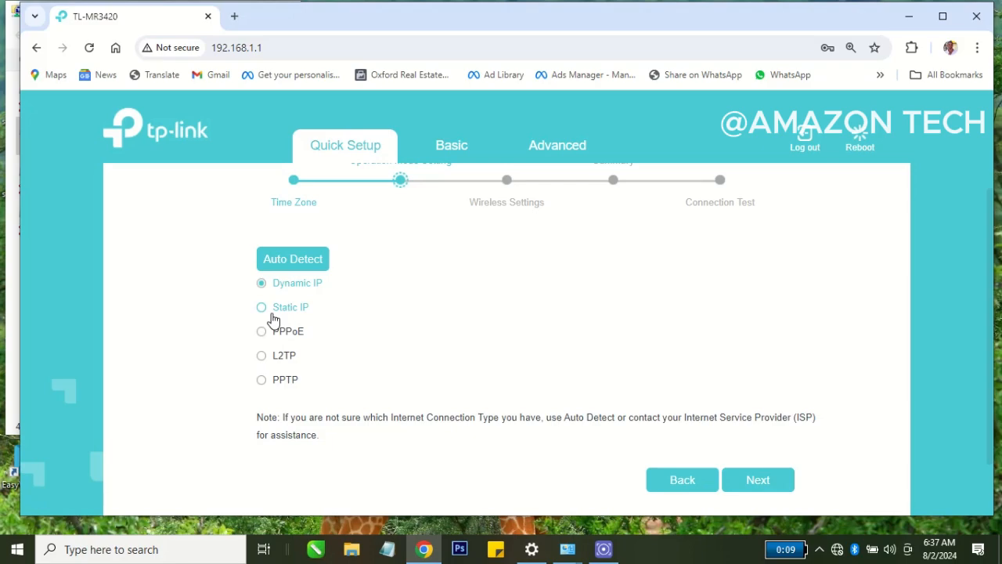
{"action": "left_click", "coordinate": [276, 315]}
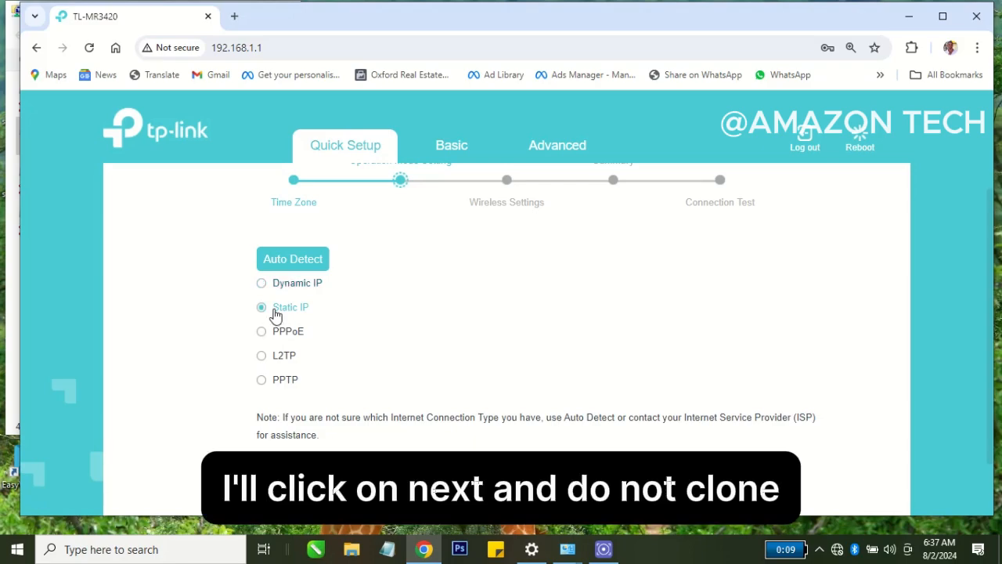
{"action": "left_click", "coordinate": [282, 285]}
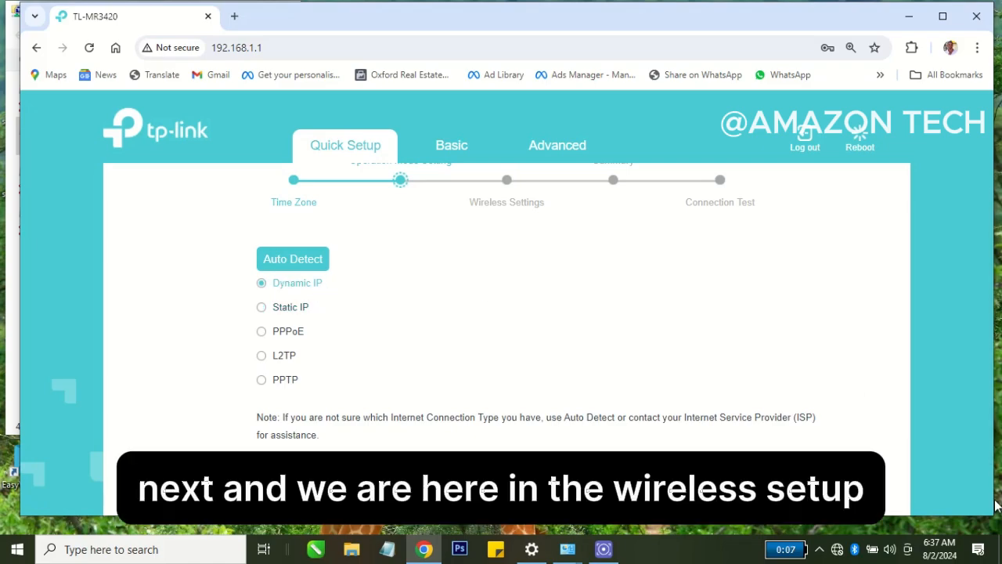
{"action": "left_click", "coordinate": [758, 479]}
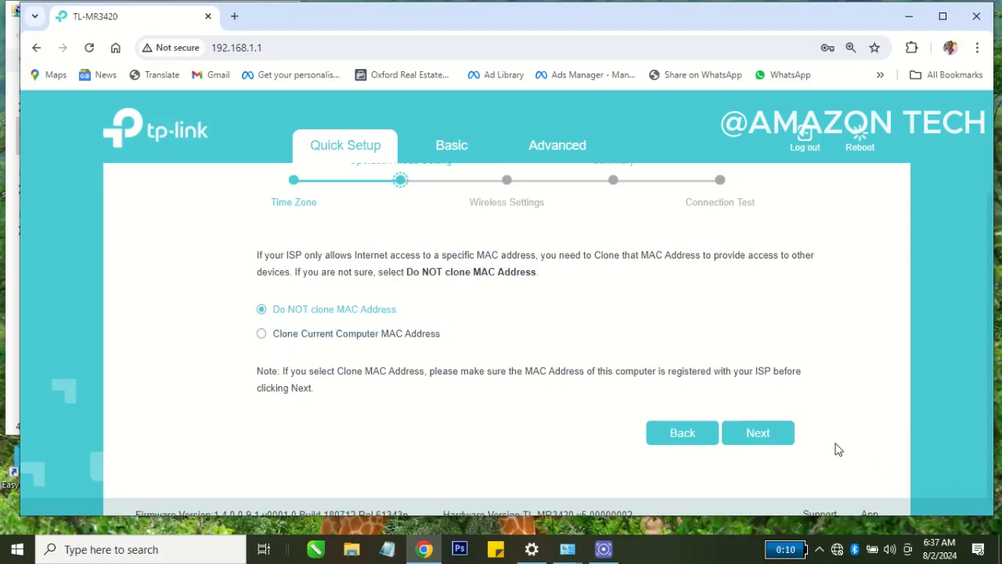
{"action": "left_click", "coordinate": [750, 435]}
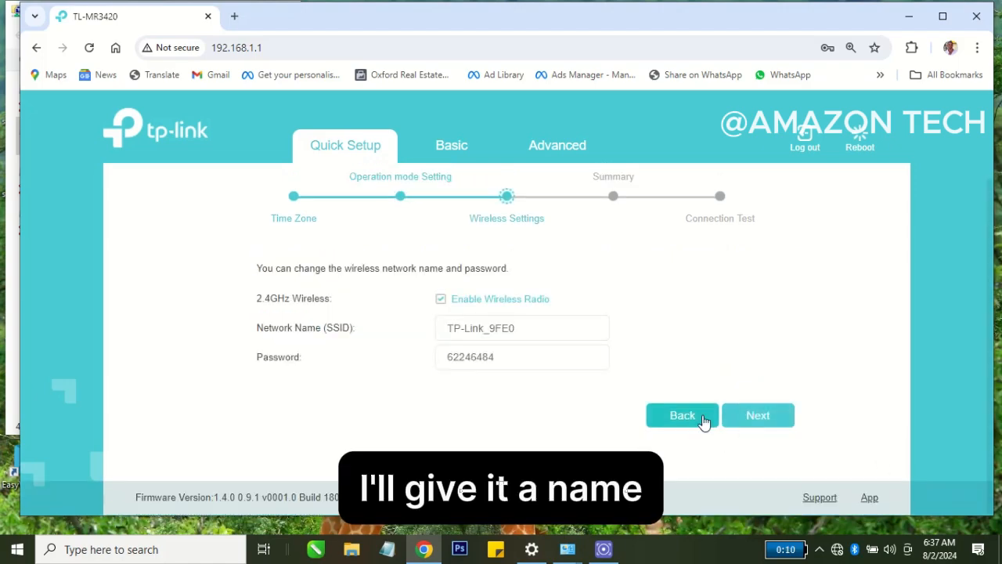
Name the 2.4GHz wireless network Amazon Tech, enter a new wireless password, and save the quick setup.
{"action": "left_click", "coordinate": [561, 323]}
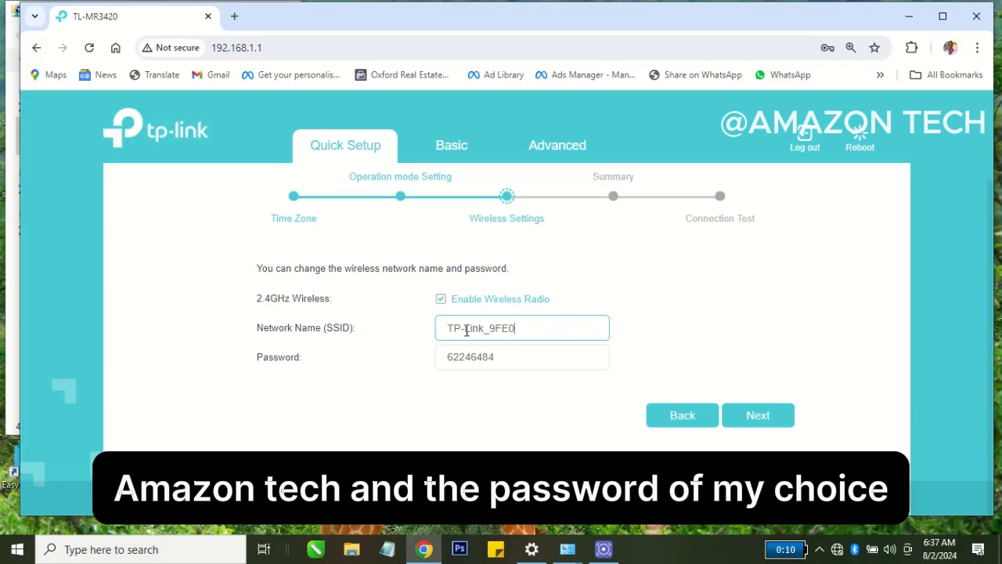
{"action": "key", "text": "ctrl+a"}
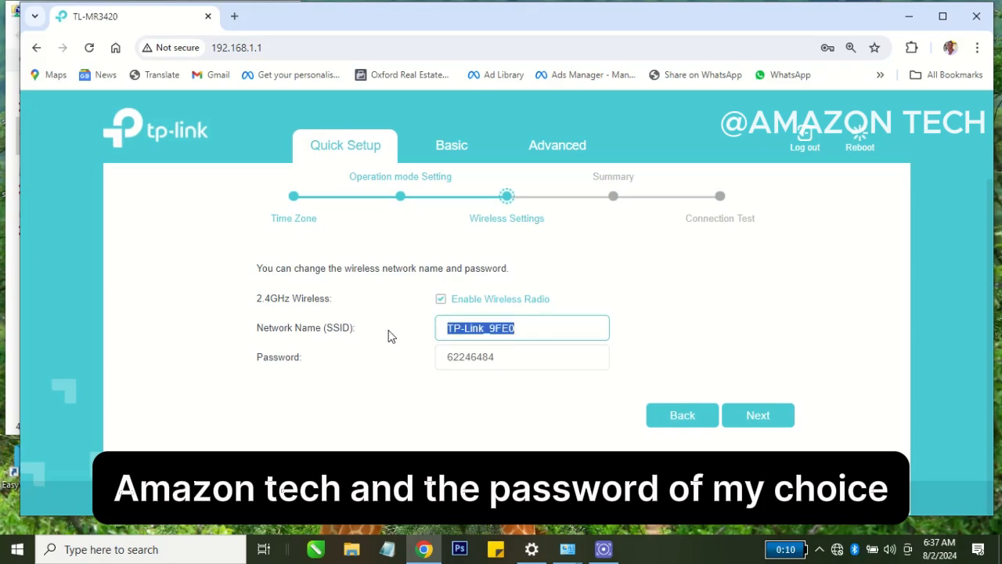
{"action": "type", "text": "Amazon Tech"}
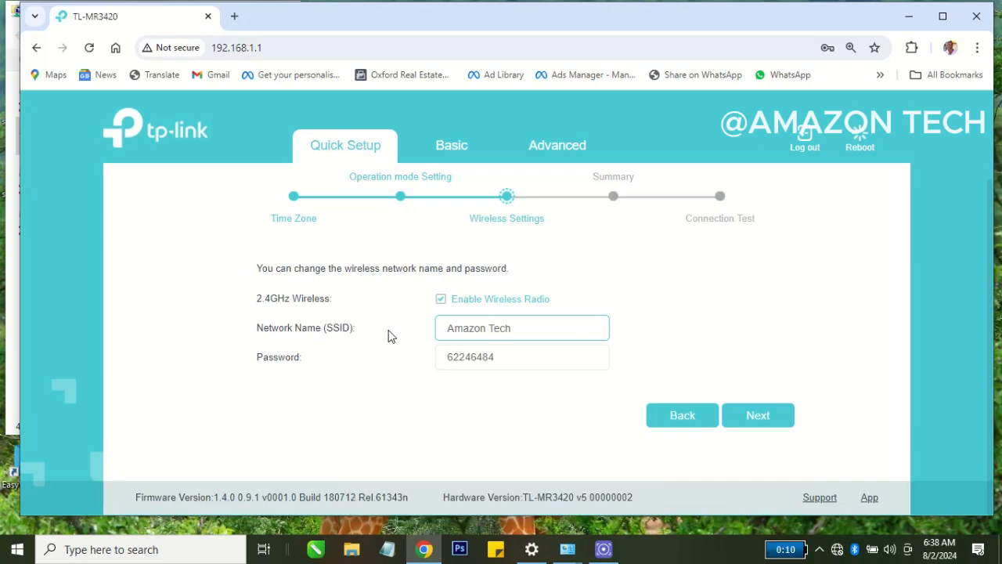
{"action": "key", "text": "Tab"}
{"action": "type", "text": "1"}
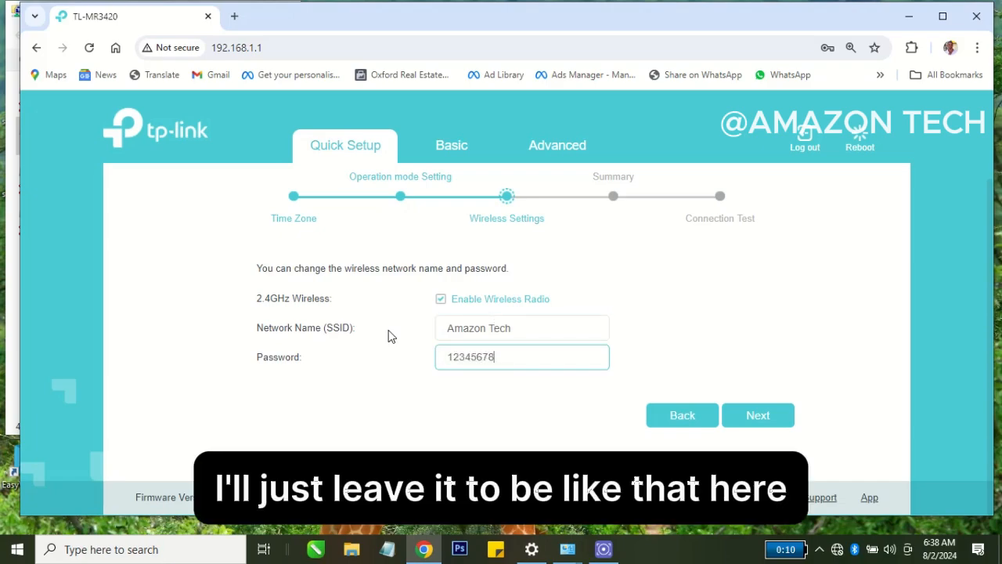
{"action": "left_click", "coordinate": [751, 420]}
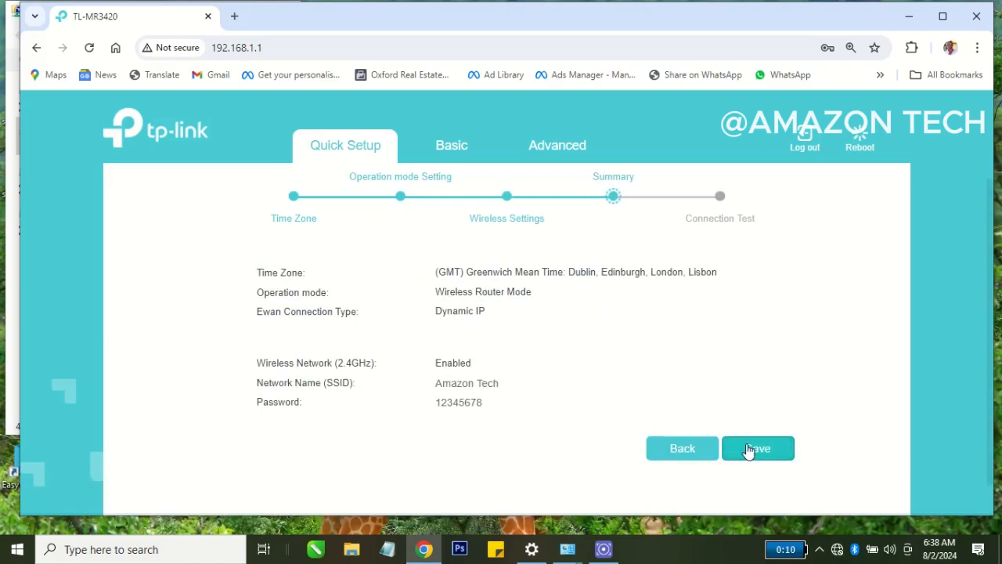
{"action": "left_click", "coordinate": [749, 448]}
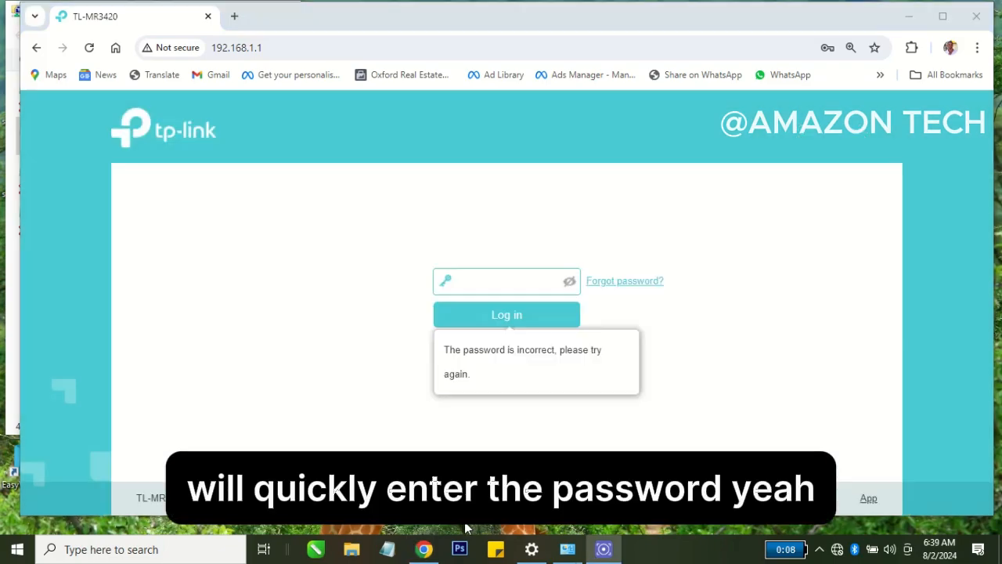
Log in to the router with the login password and decline updating the password saved in the browser.
{"action": "left_click", "coordinate": [467, 279]}
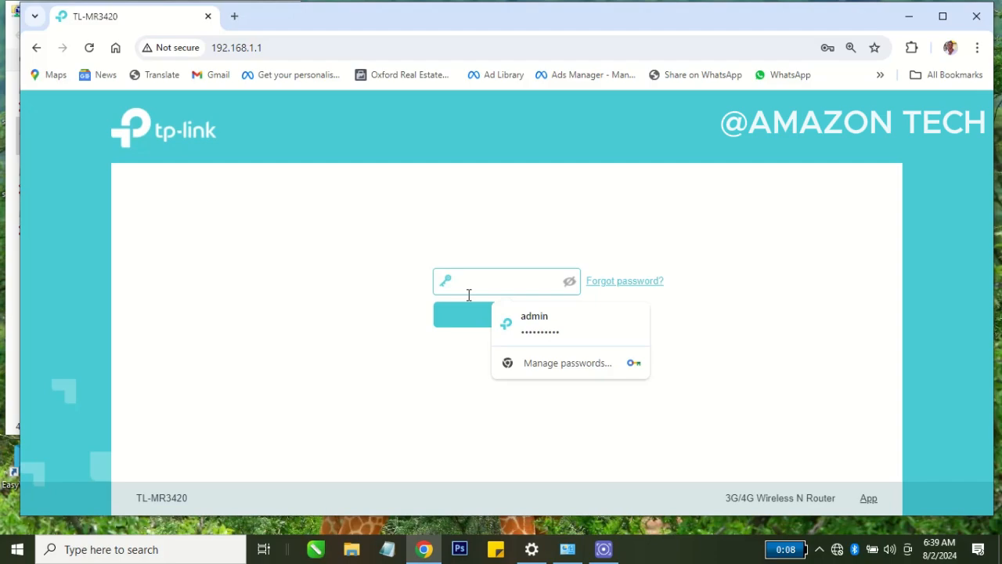
{"action": "type", "text": "•"}
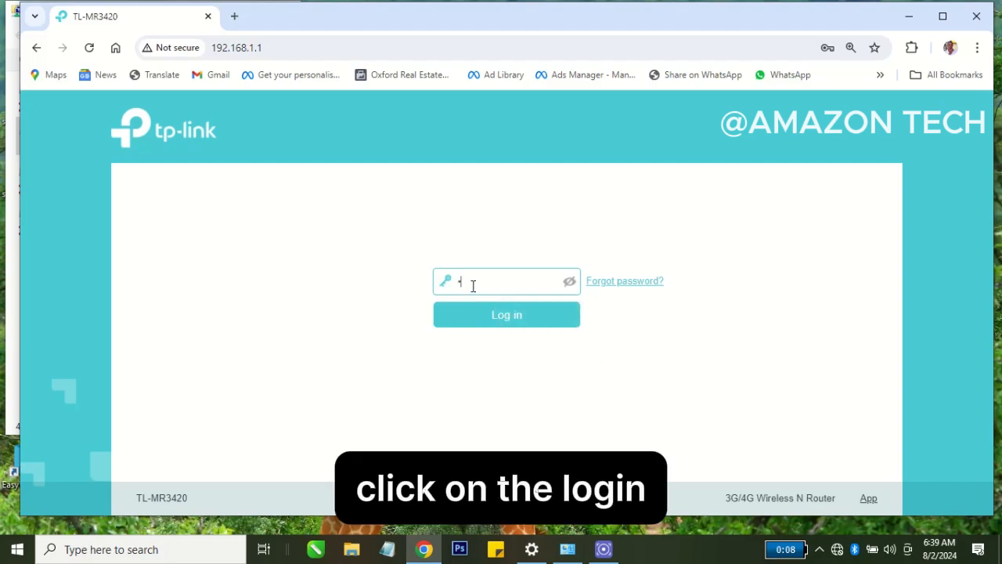
{"action": "key", "text": "BackSpace"}
{"action": "type", "text": "••"}
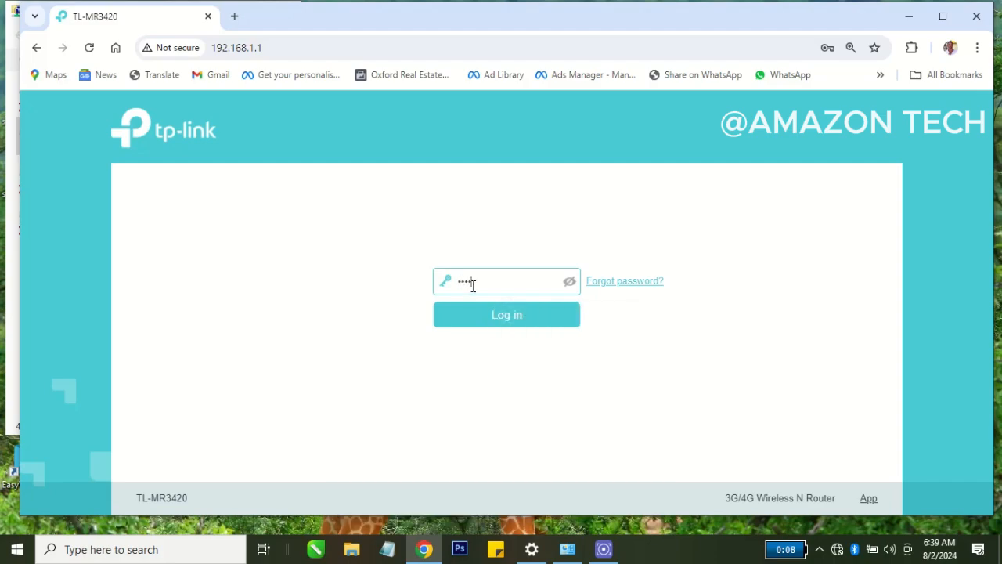
{"action": "key", "text": "Tab"}
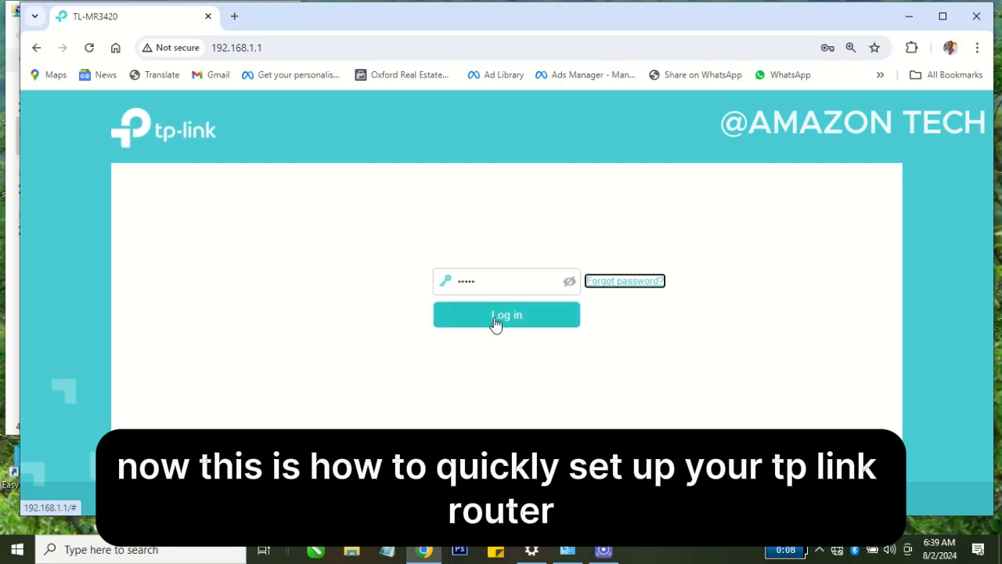
{"action": "left_click", "coordinate": [505, 321]}
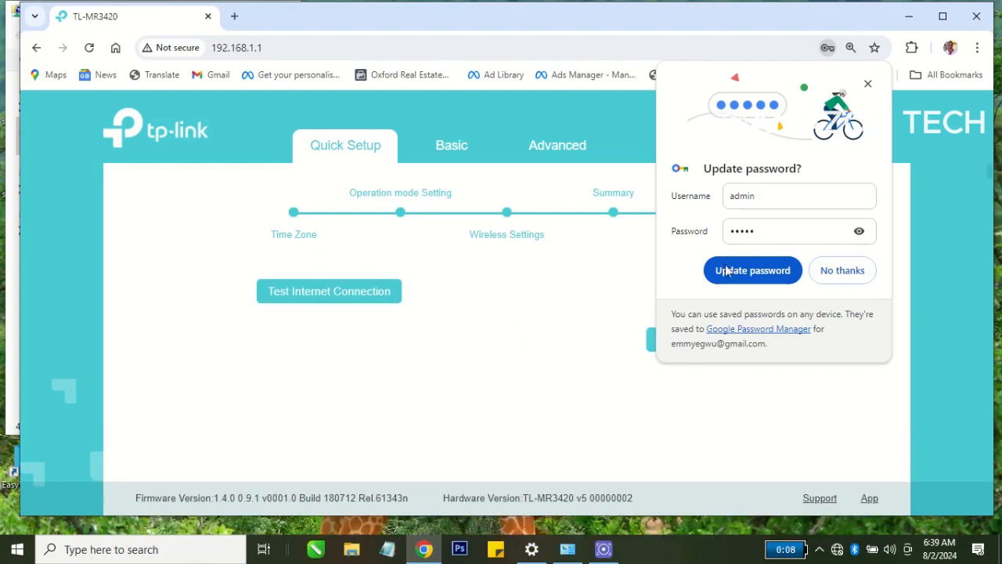
{"action": "left_click", "coordinate": [845, 266]}
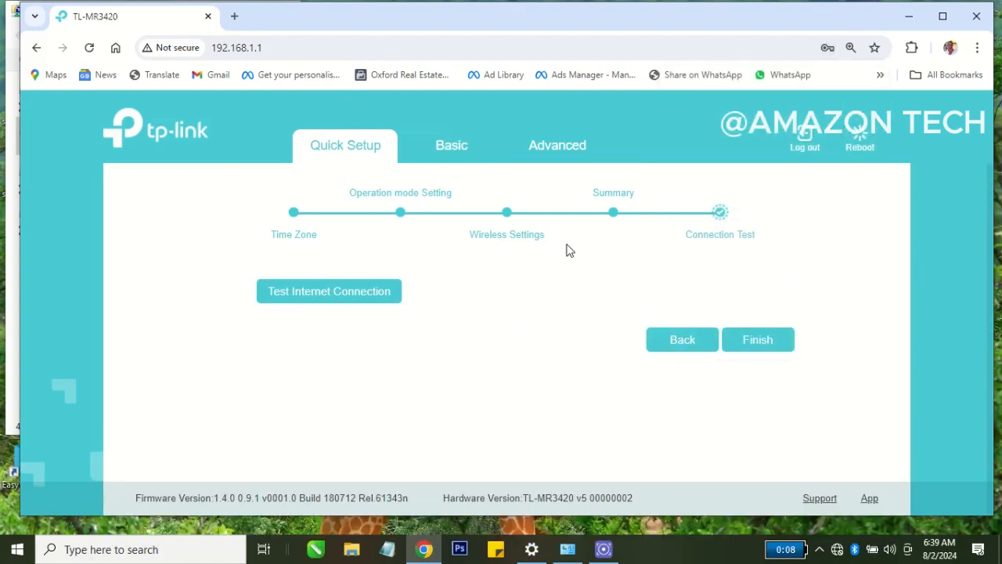
Finish the quick setup and set the basic internet connection type to Static IP.
{"action": "left_click", "coordinate": [740, 341]}
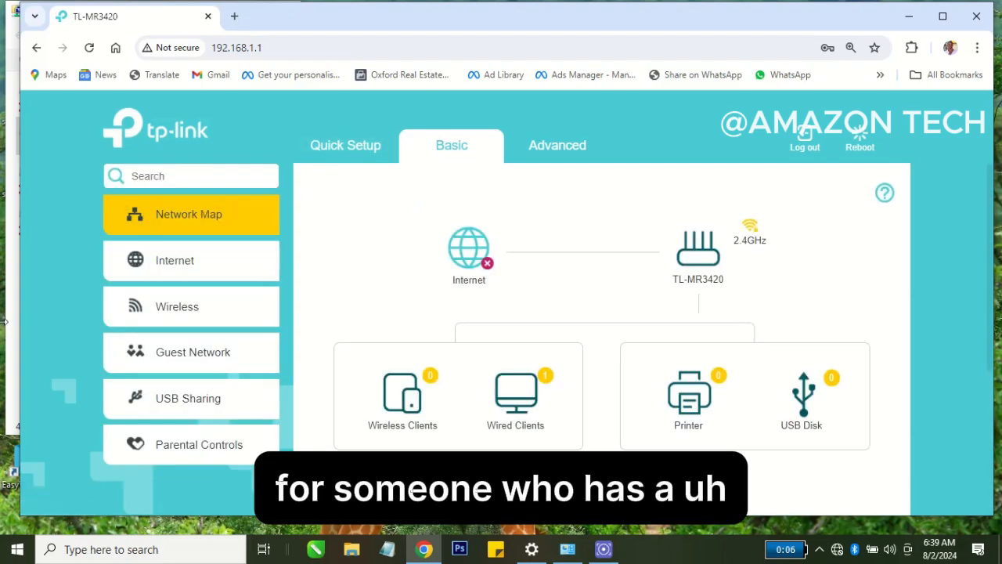
{"action": "left_click", "coordinate": [154, 271]}
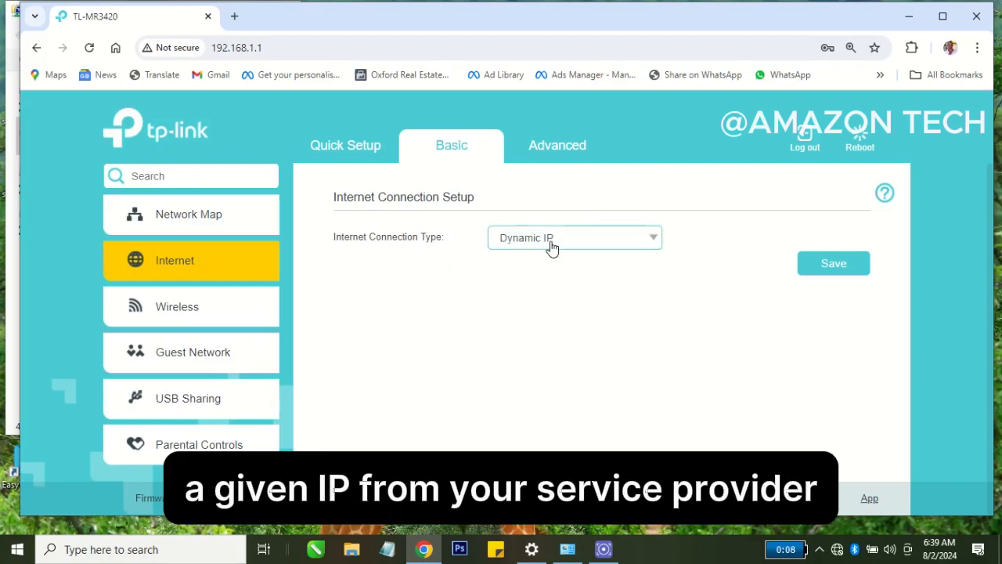
{"action": "left_click", "coordinate": [552, 248]}
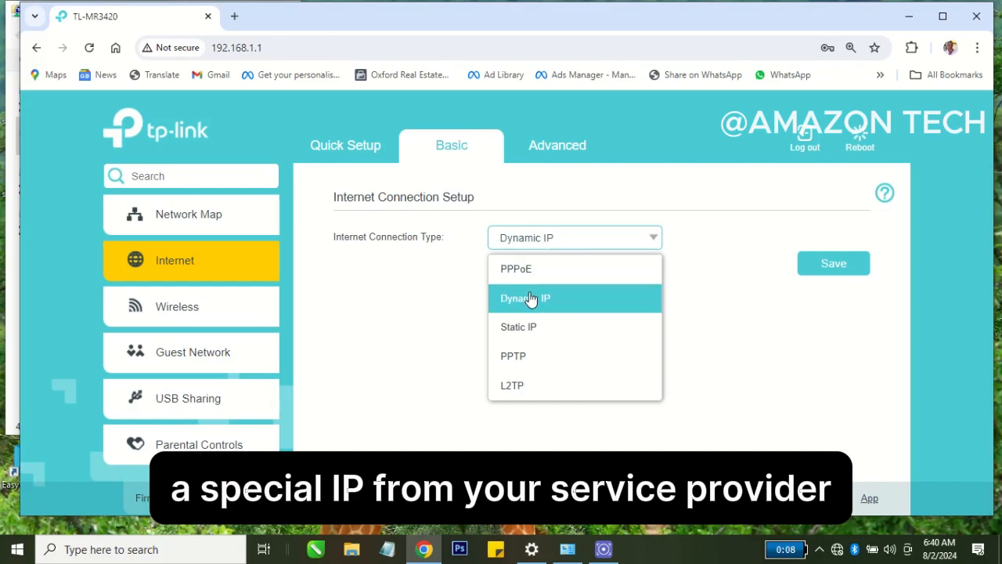
{"action": "left_click", "coordinate": [528, 327]}
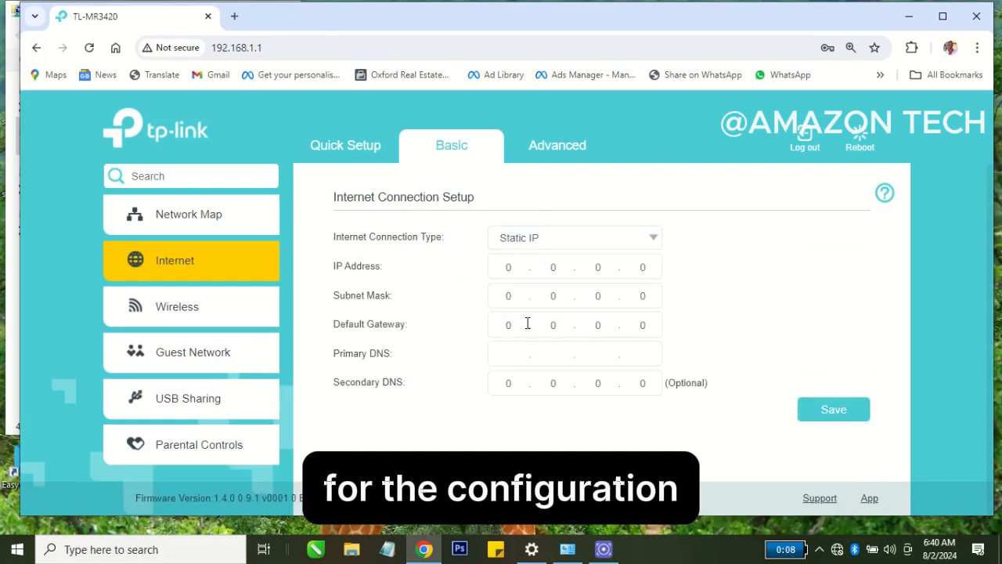
Set the static connection's IP address to 172.16.5.12.
{"action": "left_click", "coordinate": [528, 268]}
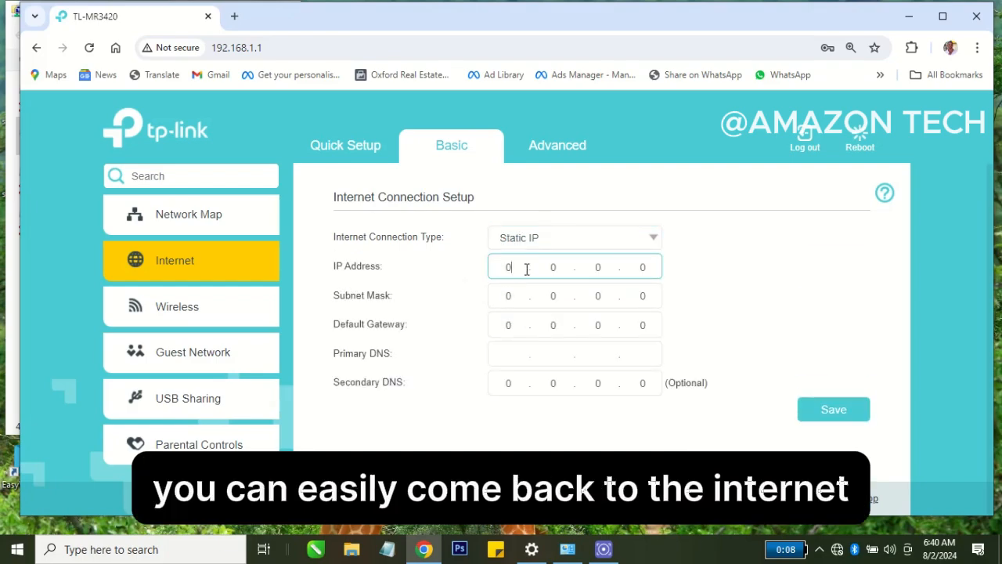
{"action": "type", "text": "172.16"}
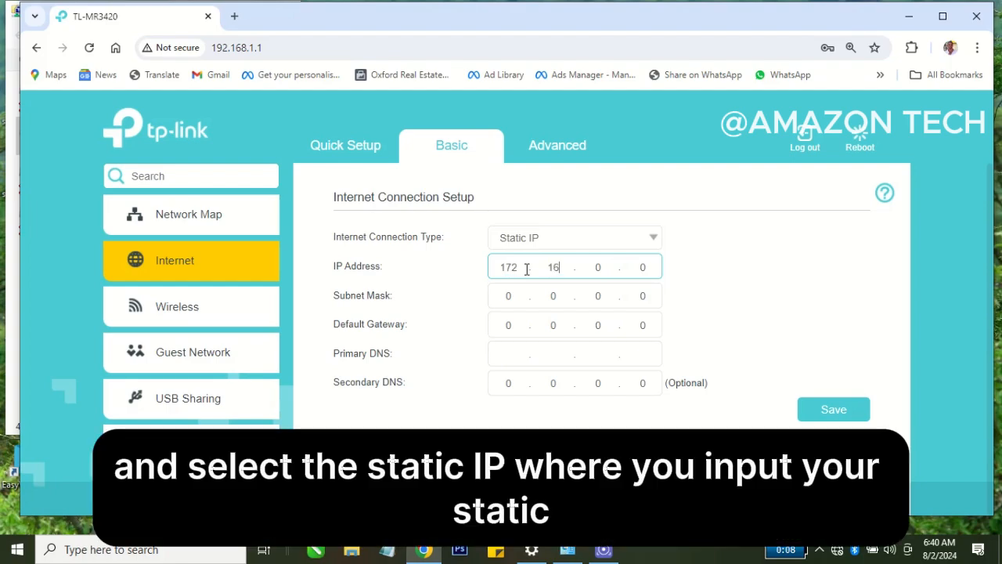
{"action": "type", "text": ".5"}
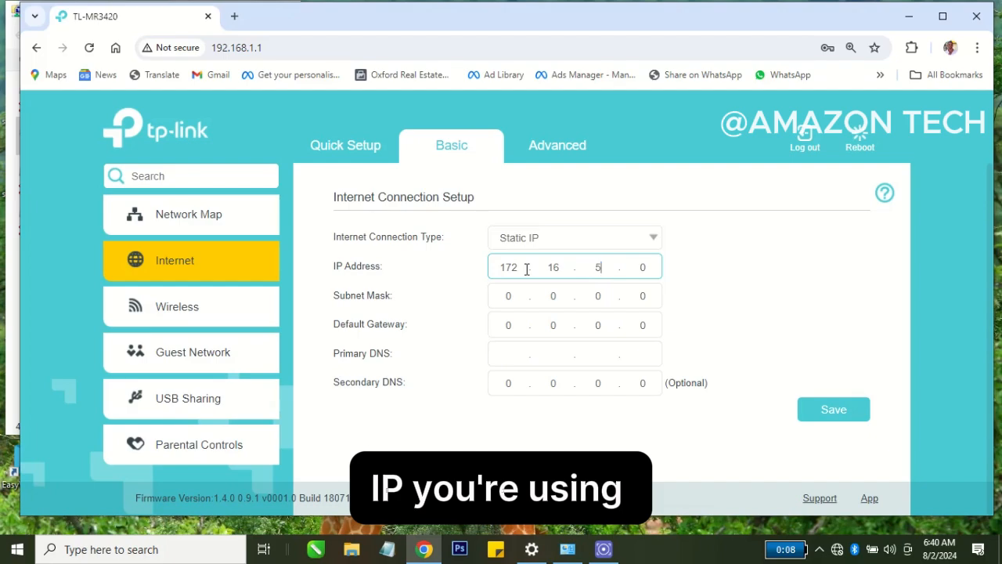
{"action": "type", "text": "."}
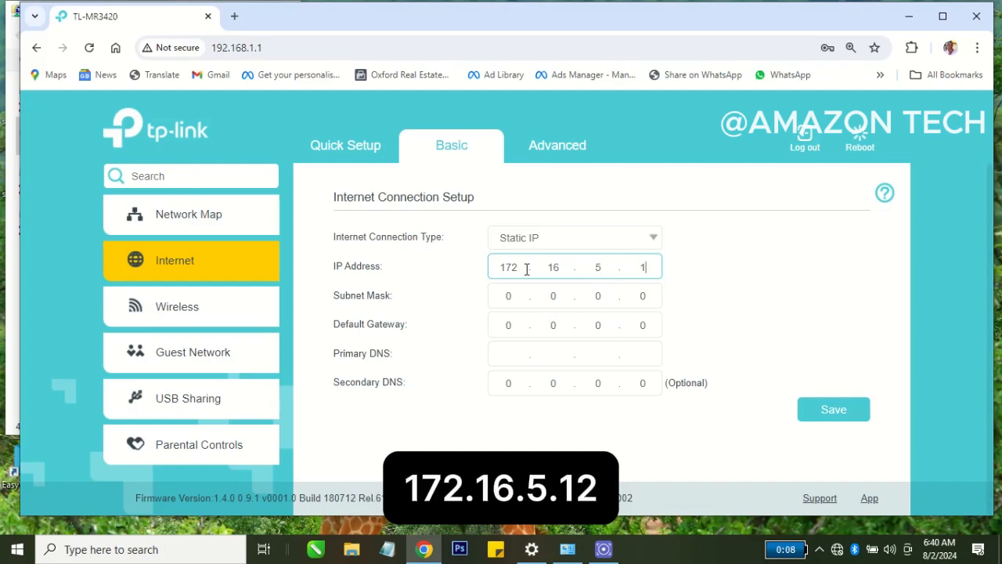
{"action": "type", "text": "12"}
{"action": "key", "text": "Tab"}
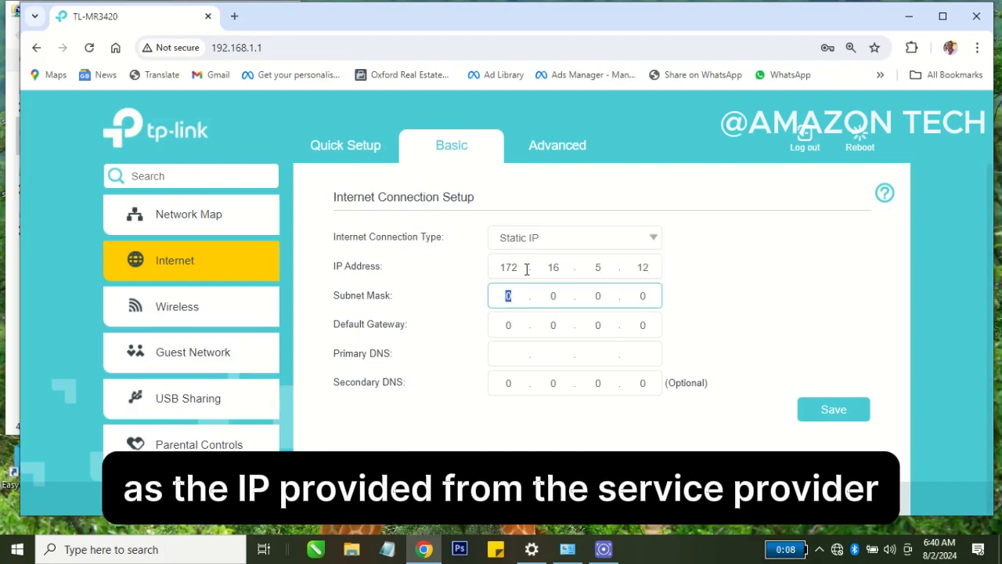
Set the static connection's subnet mask to 255.255.224.0.
{"action": "type", "text": "255 ."}
{"action": "type", "text": "55."}
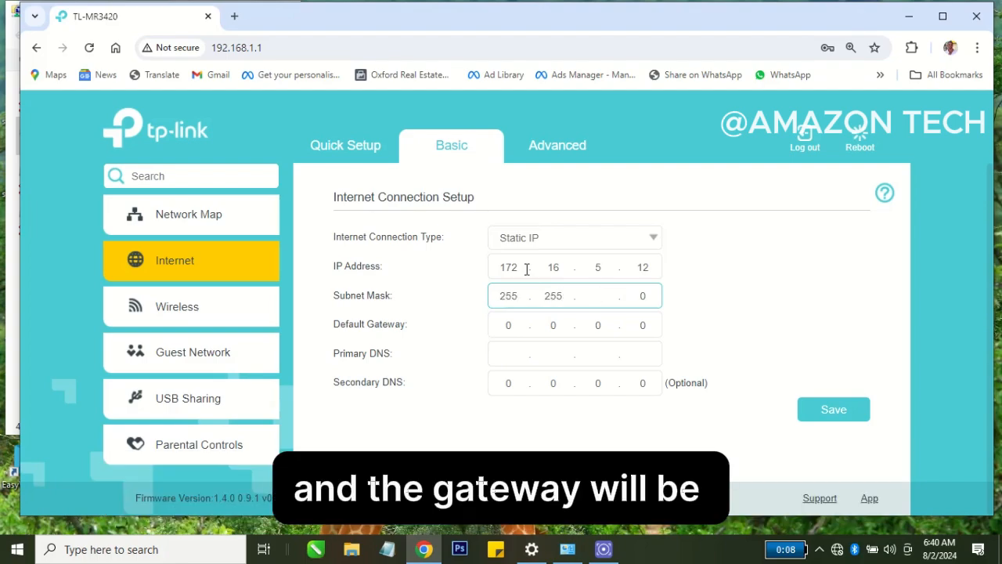
{"action": "type", "text": "224."}
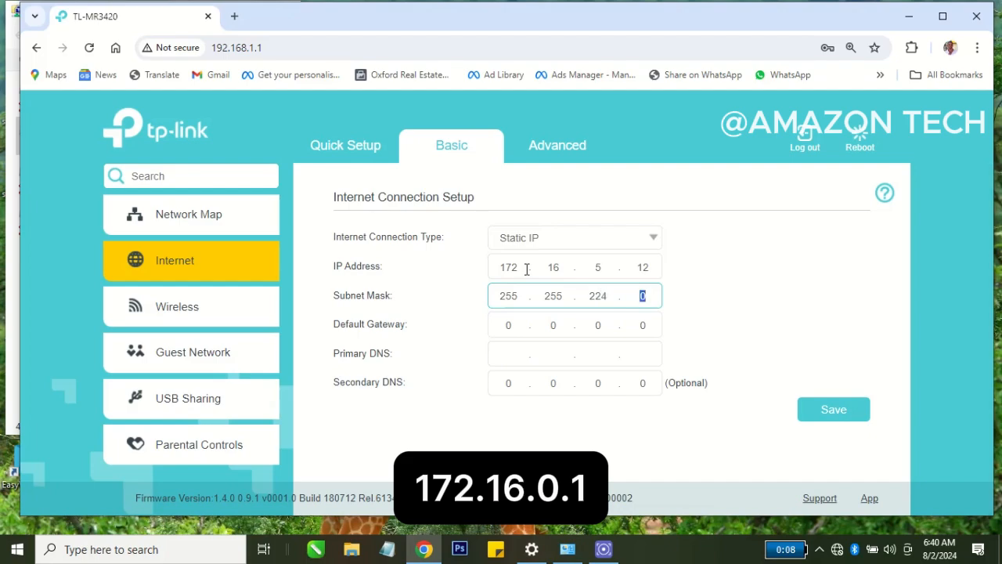
{"action": "type", "text": "0"}
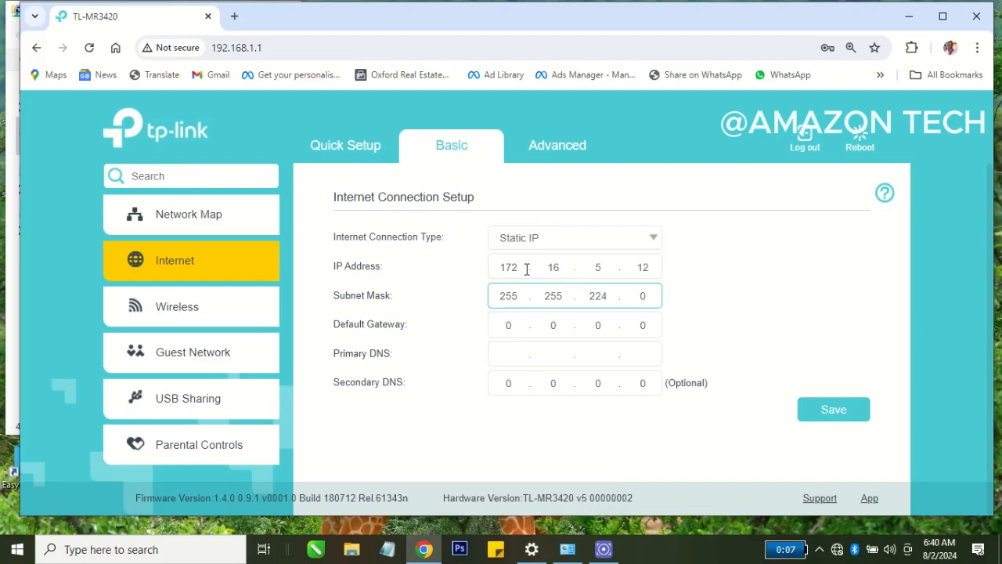
Set the static connection's default gateway to 172.16.0.1.
{"action": "key", "text": "Tab"}
{"action": "type", "text": "1"}
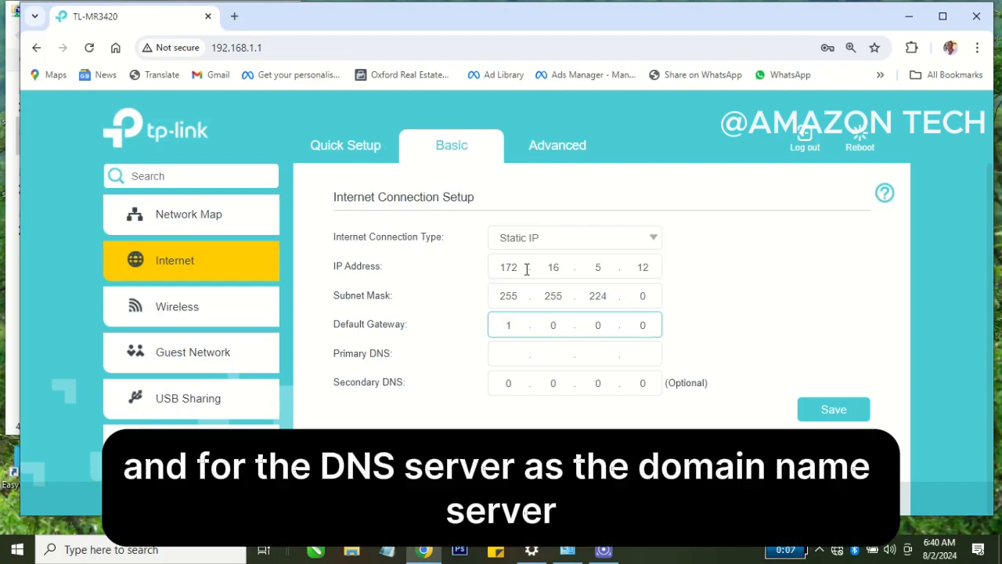
{"action": "type", "text": "72.1"}
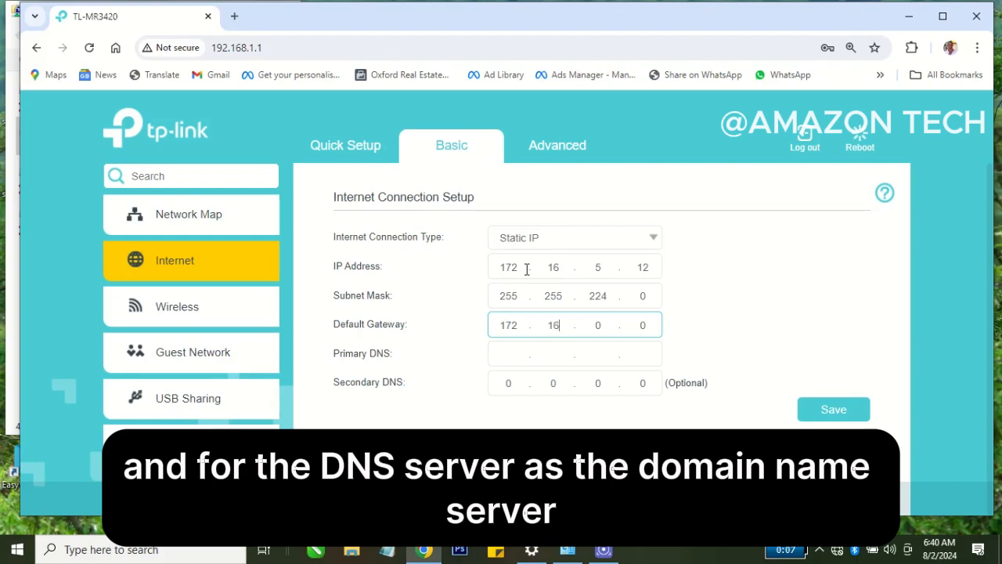
{"action": "type", "text": "6"}
{"action": "key", "text": "Tab"}
{"action": "type", "text": "0"}
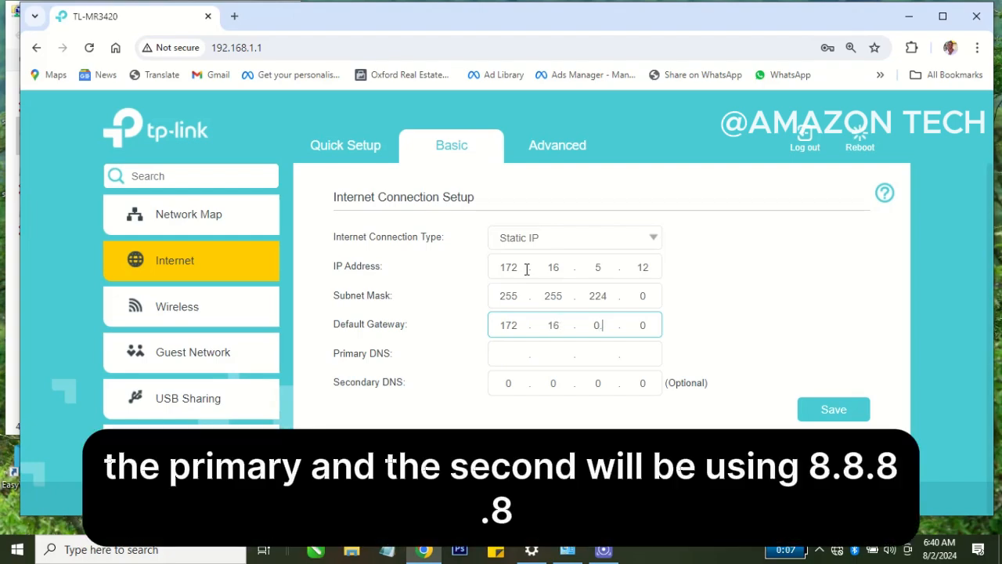
{"action": "key", "text": "Tab"}
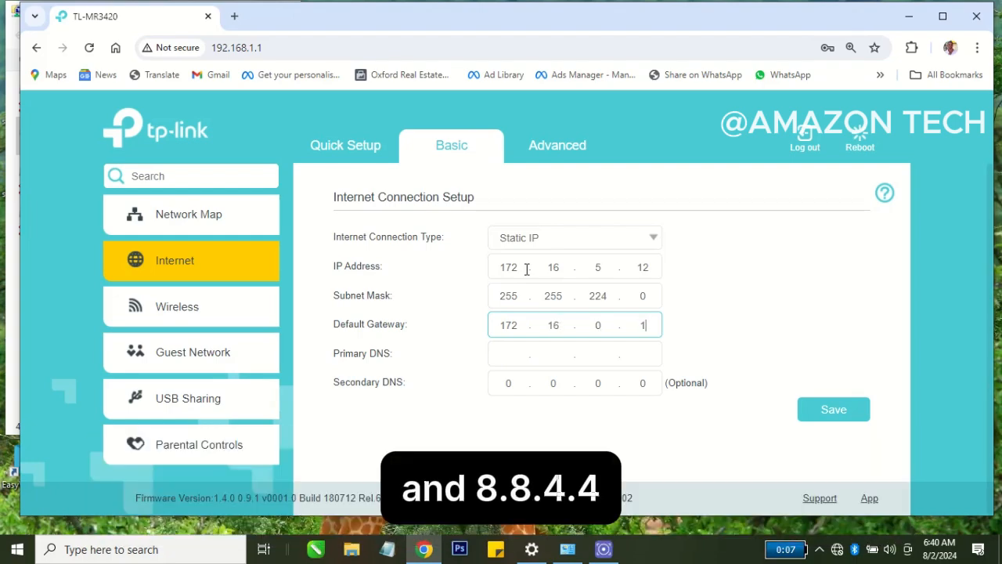
Set the primary DNS to 8.8.8.8 and the secondary DNS to 8.8.4.4, and save the internet connection settings.
{"action": "left_click", "coordinate": [516, 360]}
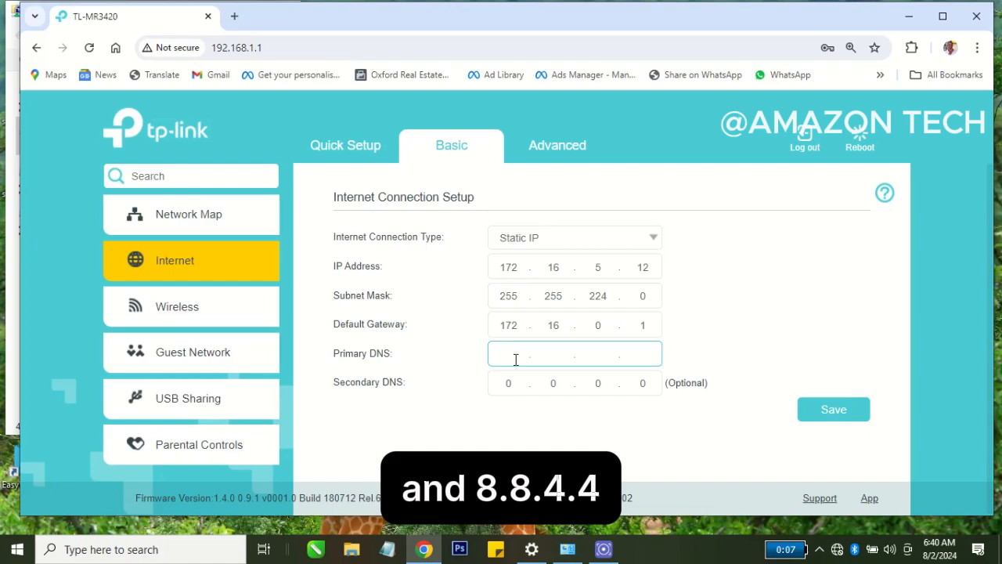
{"action": "type", "text": "8.8.8.8"}
{"action": "key", "text": "Tab"}
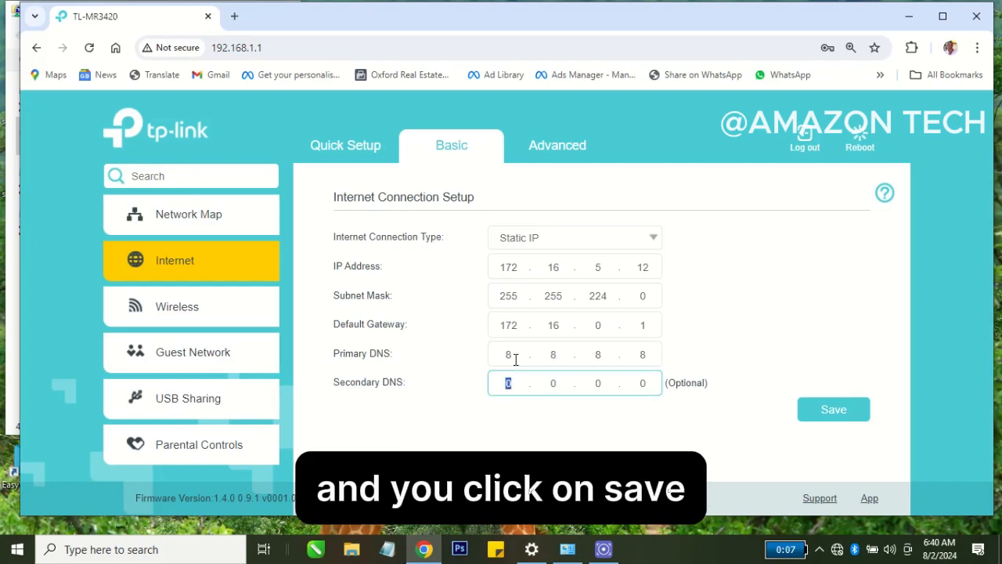
{"action": "type", "text": "9"}
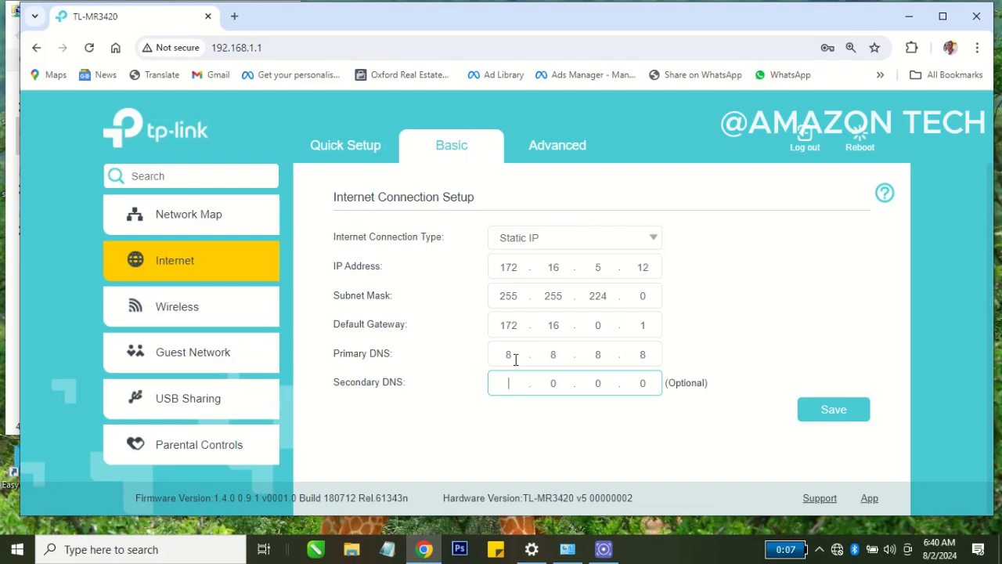
{"action": "type", "text": ".8.4.4"}
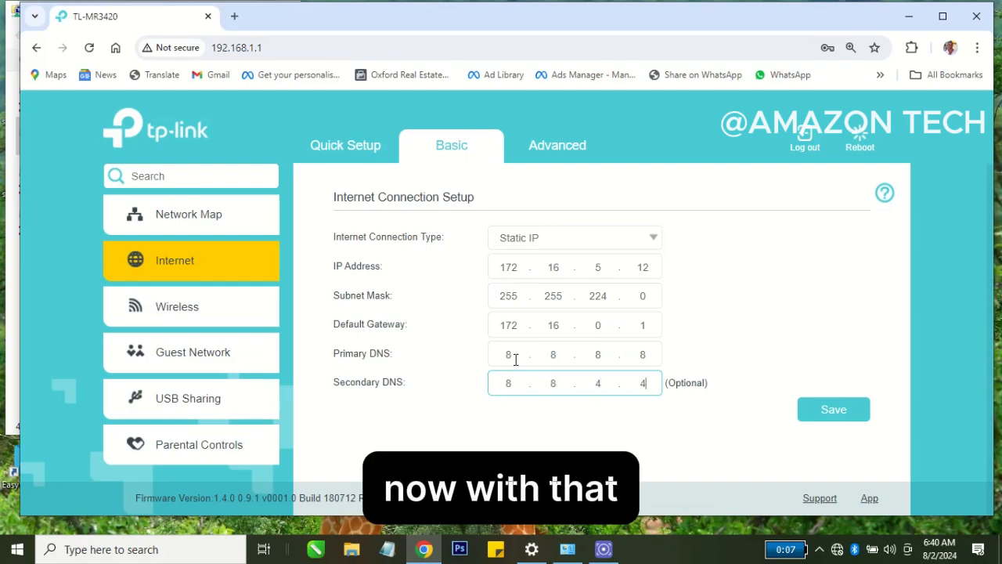
{"action": "left_click", "coordinate": [814, 410]}
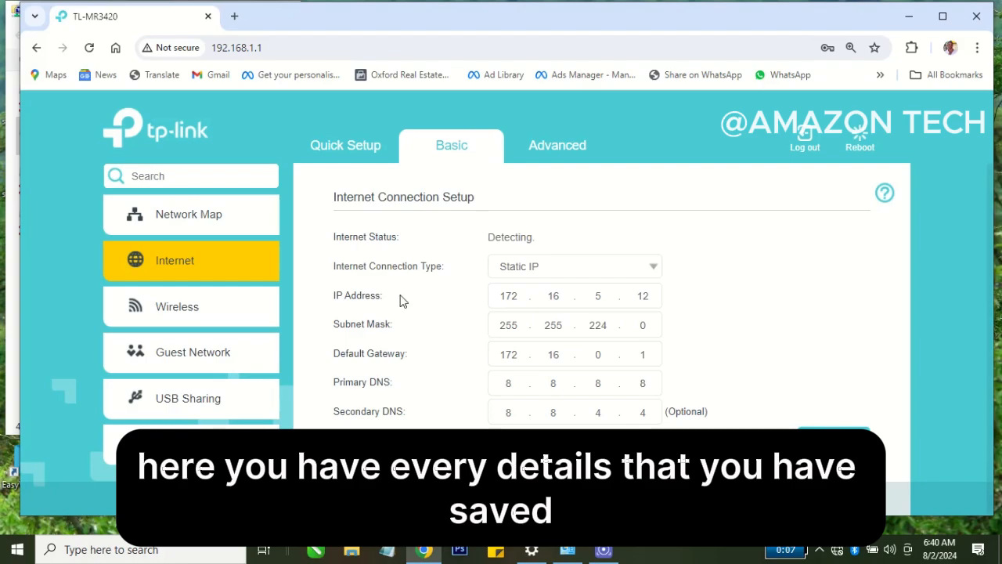
Review the internet and wireless details on the advanced status page.
{"action": "left_click", "coordinate": [526, 146]}
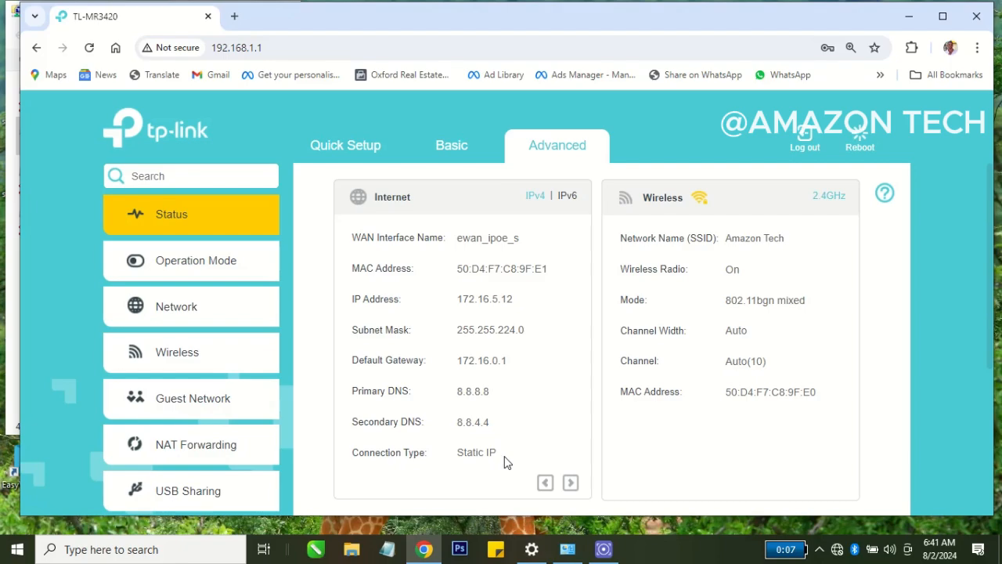
{"action": "scroll", "coordinate": [515, 405], "scroll_direction": "down", "scroll_amount": 3}
{"action": "scroll", "coordinate": [514, 405], "scroll_direction": "up", "scroll_amount": 3}
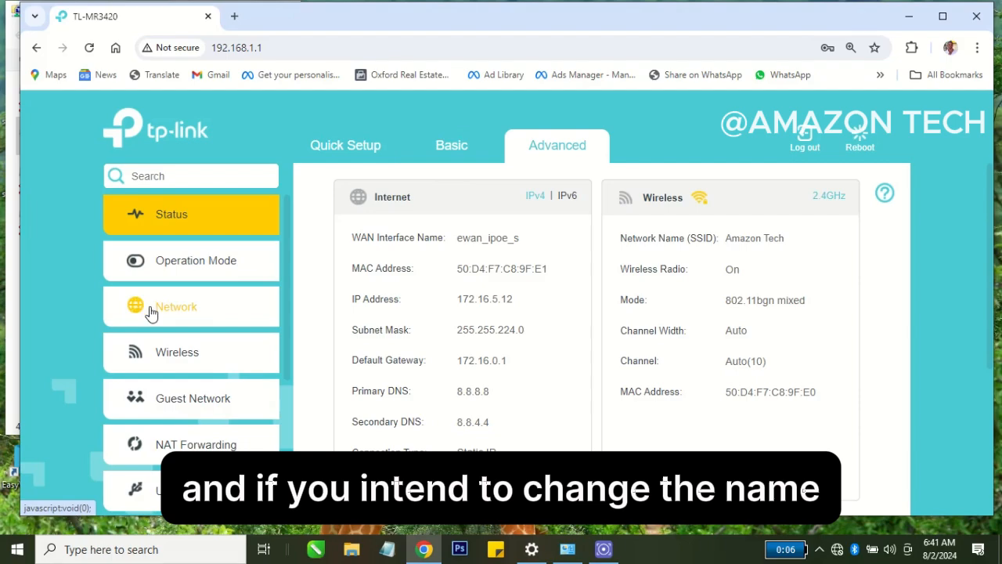
Examine the network name and password in the advanced wireless settings, and check the computer's list of available Wi-Fi networks.
{"action": "left_click", "coordinate": [157, 366]}
{"action": "left_click", "coordinate": [180, 265]}
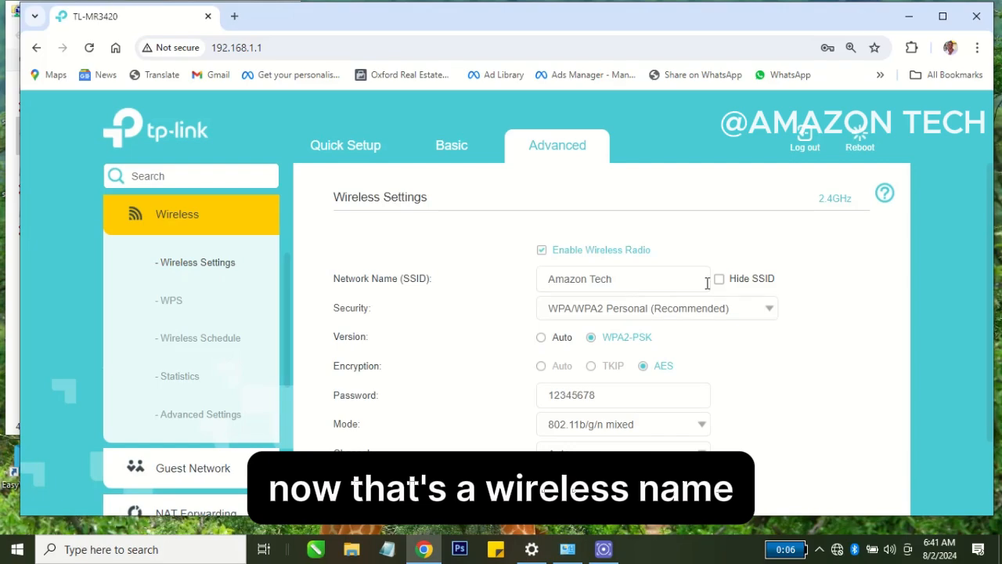
{"action": "left_click", "coordinate": [707, 282]}
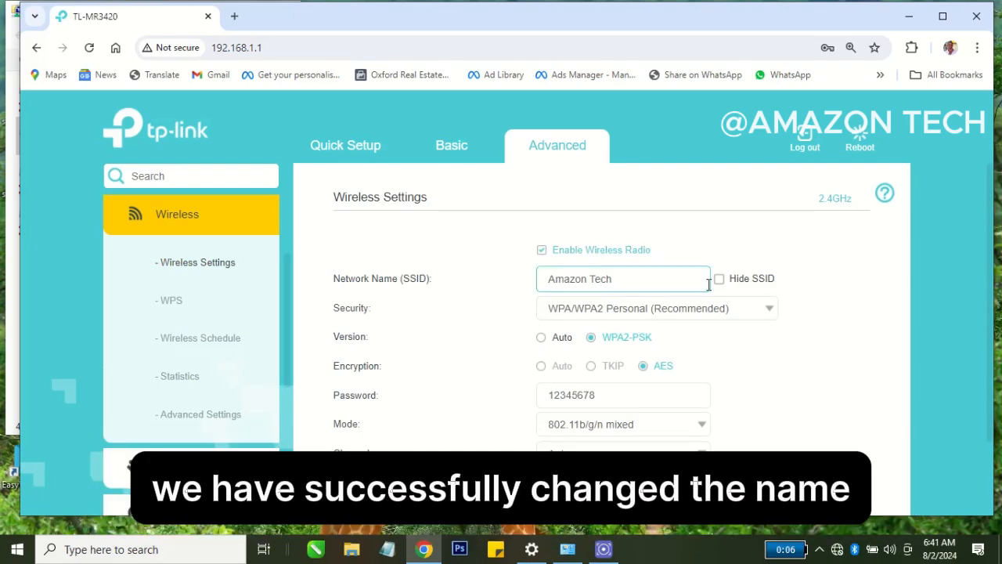
{"action": "left_click", "coordinate": [845, 558]}
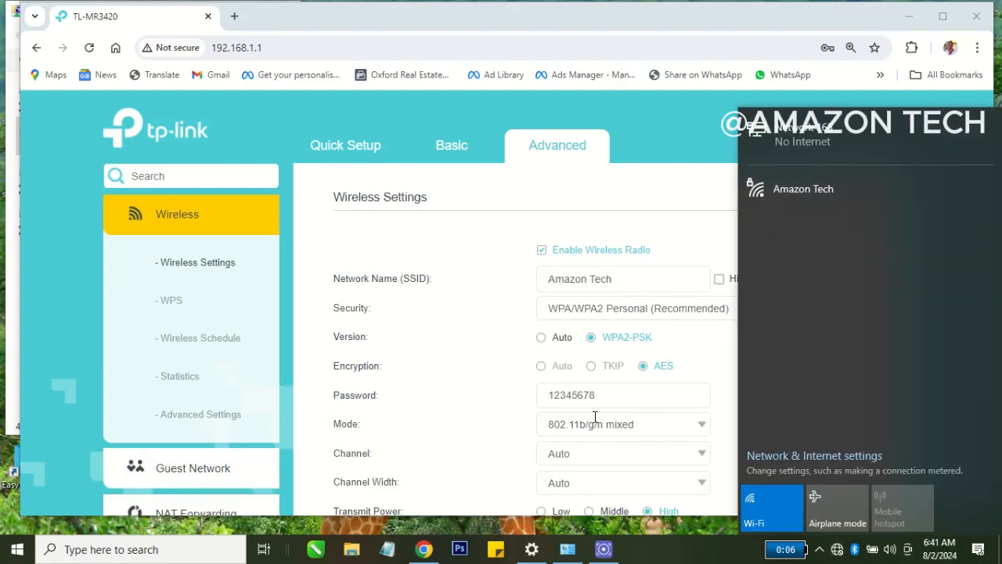
{"action": "scroll", "coordinate": [577, 415], "scroll_direction": "down", "scroll_amount": 1}
{"action": "left_click", "coordinate": [601, 356]}
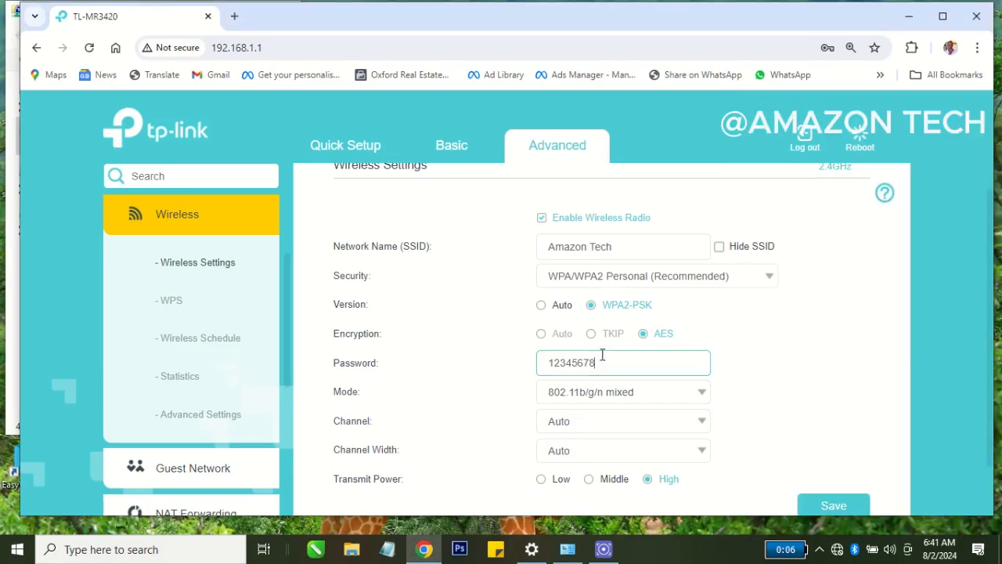
{"action": "scroll", "coordinate": [602, 356], "scroll_direction": "up", "scroll_amount": 1}
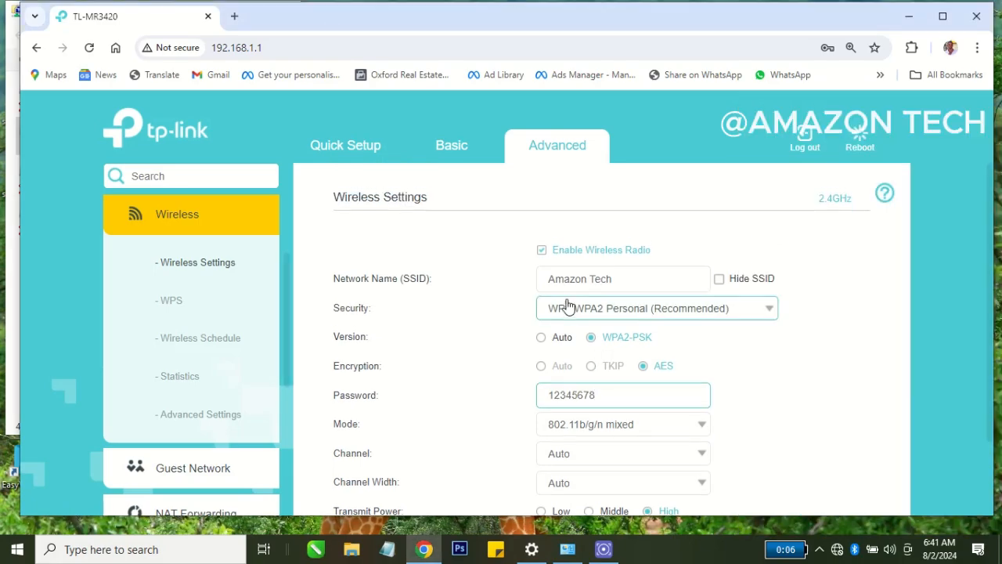
{"action": "scroll", "coordinate": [163, 235], "scroll_direction": "up", "scroll_amount": 3}
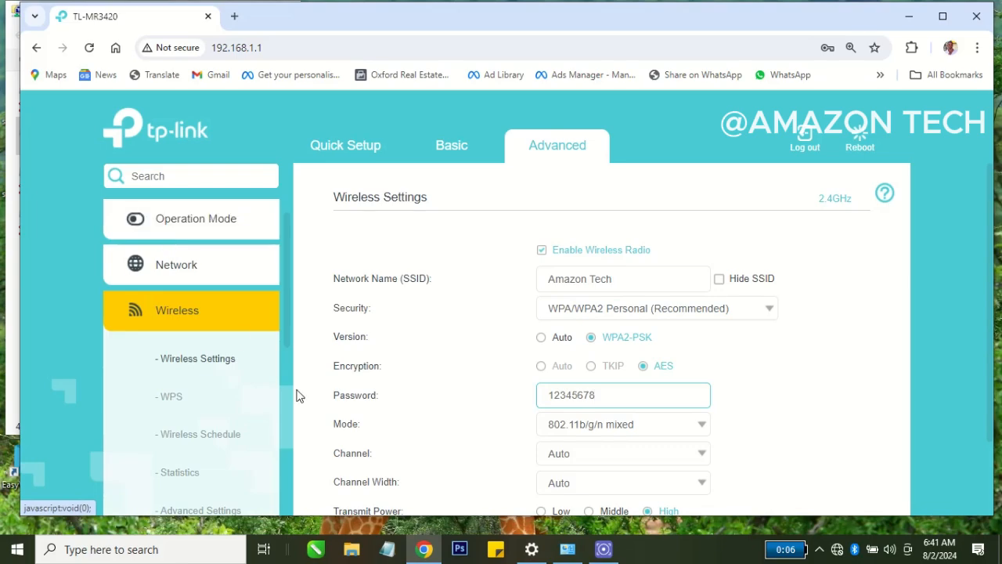
Change the internet connection type in the advanced network settings to Dynamic IP and save the internet setup.
{"action": "left_click", "coordinate": [178, 265]}
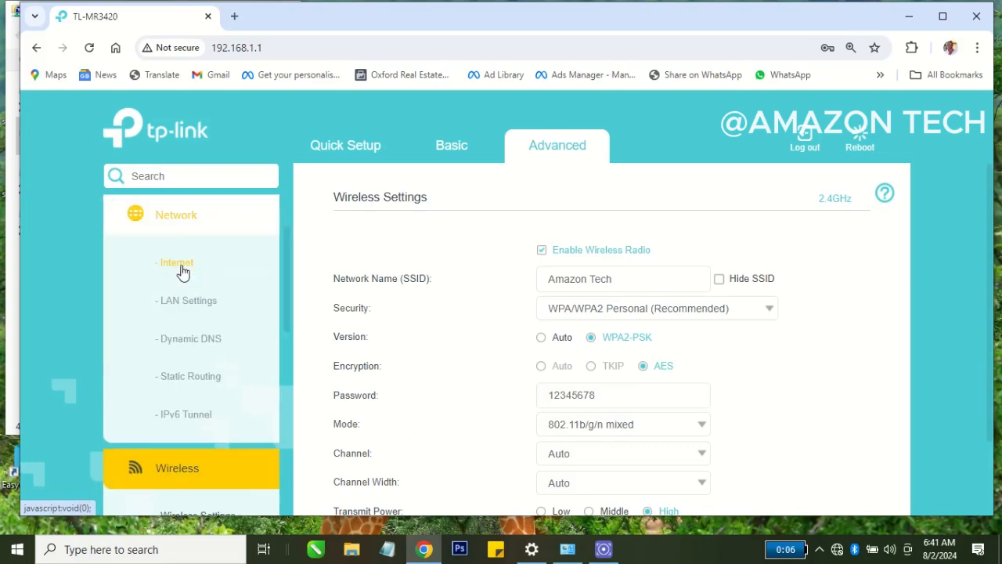
{"action": "left_click", "coordinate": [199, 310]}
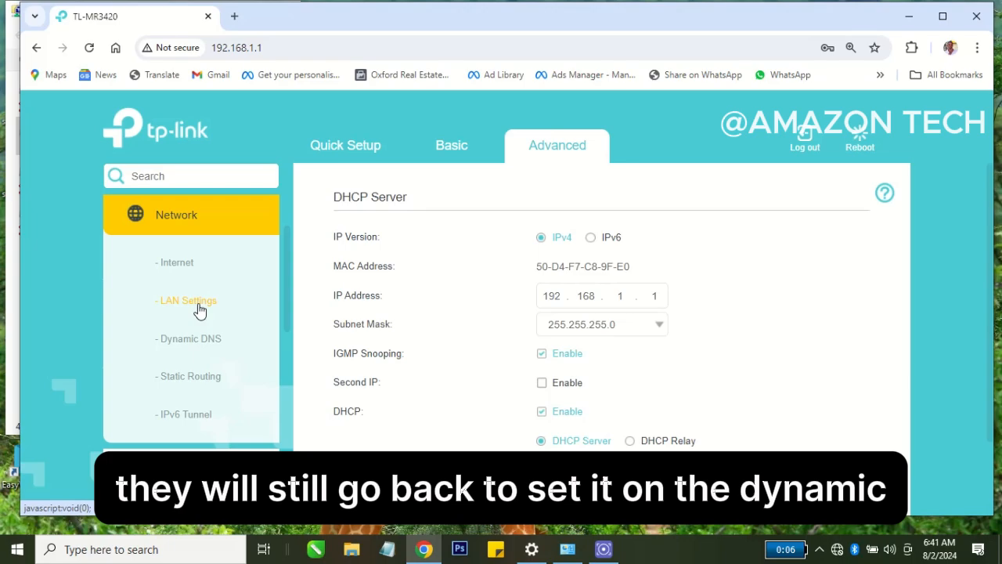
{"action": "left_click", "coordinate": [188, 263]}
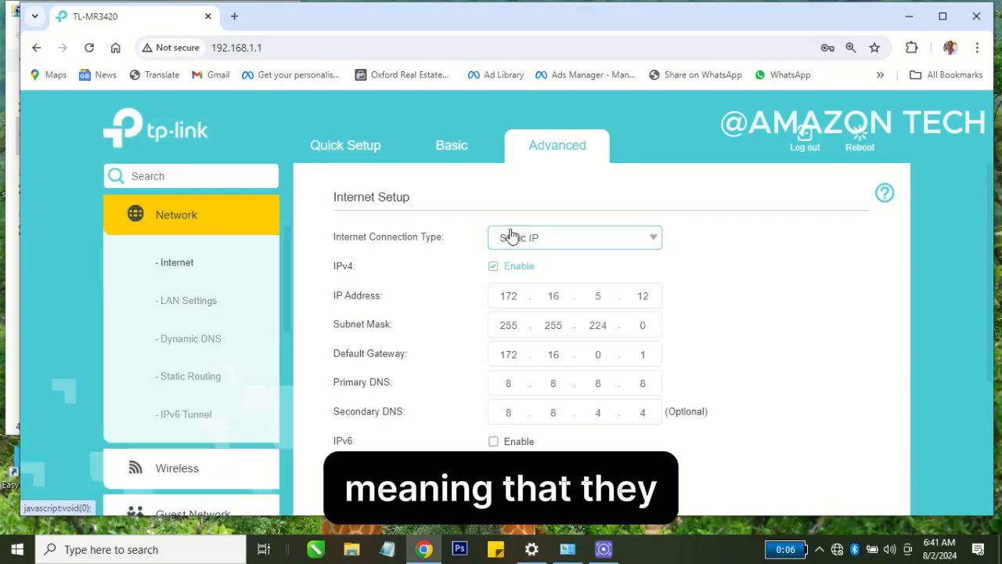
{"action": "left_click", "coordinate": [530, 236]}
{"action": "left_click", "coordinate": [536, 267]}
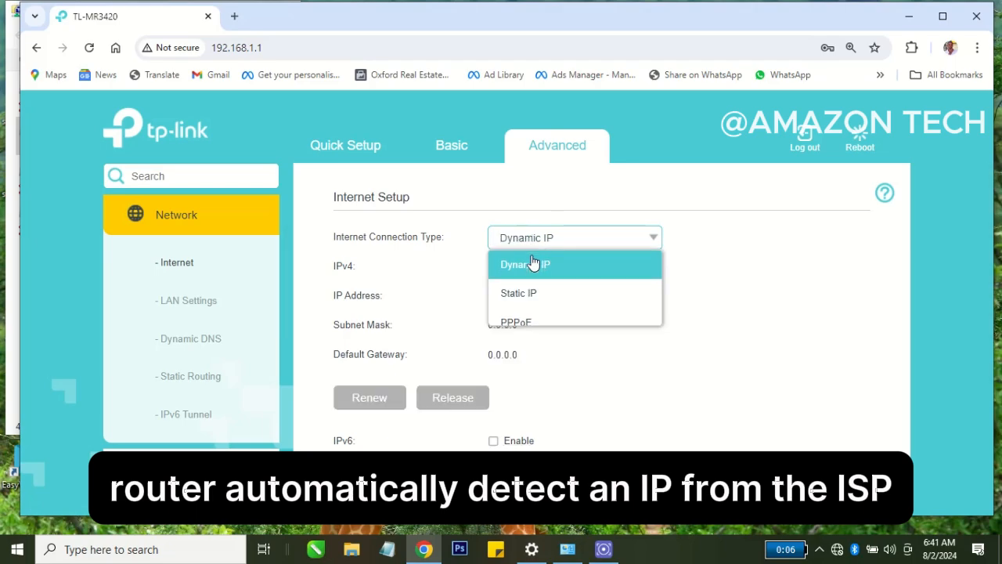
{"action": "scroll", "coordinate": [488, 365], "scroll_direction": "down", "scroll_amount": 3}
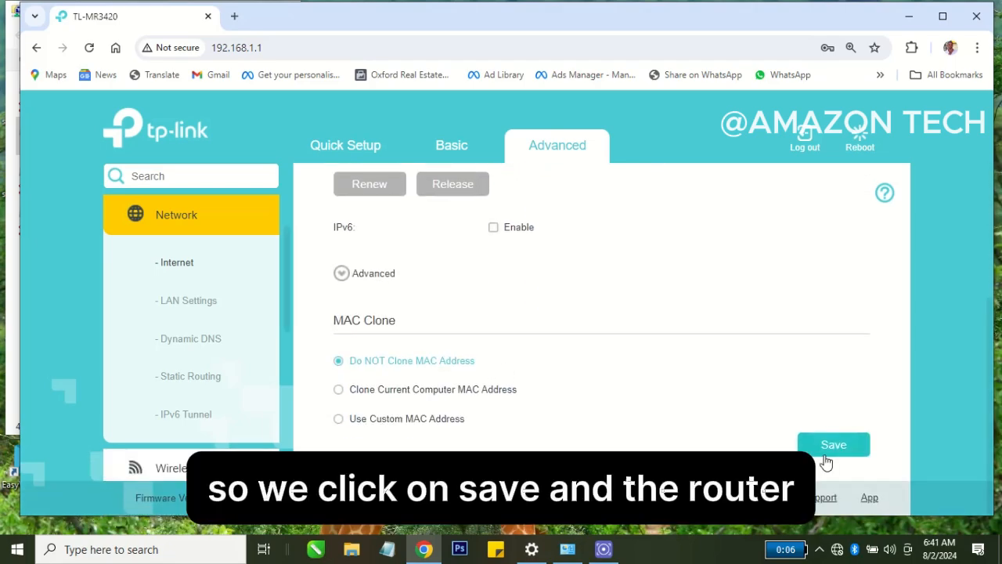
{"action": "left_click", "coordinate": [832, 445]}
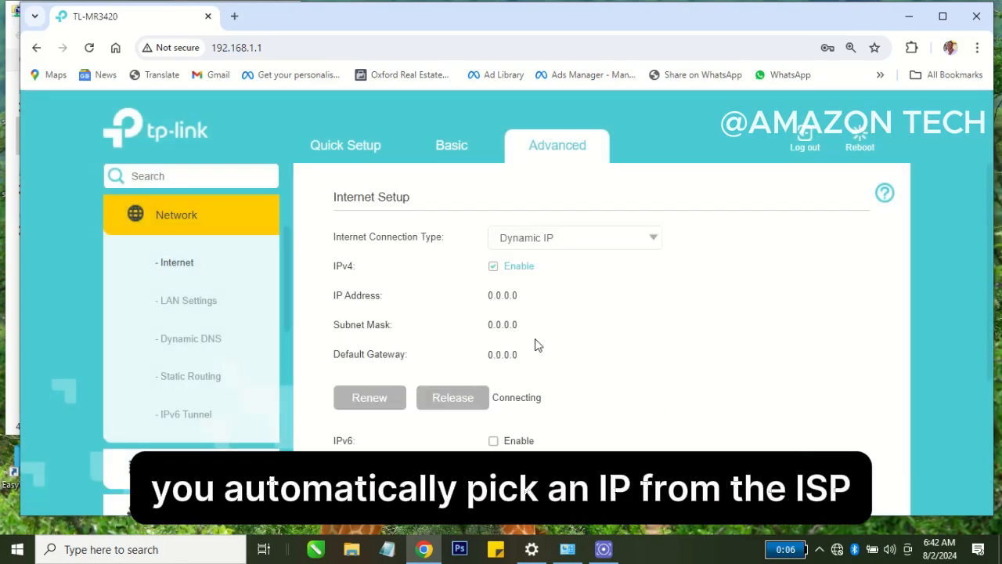
Reboot the router and check the computer's list of available Wi-Fi networks while it restarts.
{"action": "left_click", "coordinate": [454, 147]}
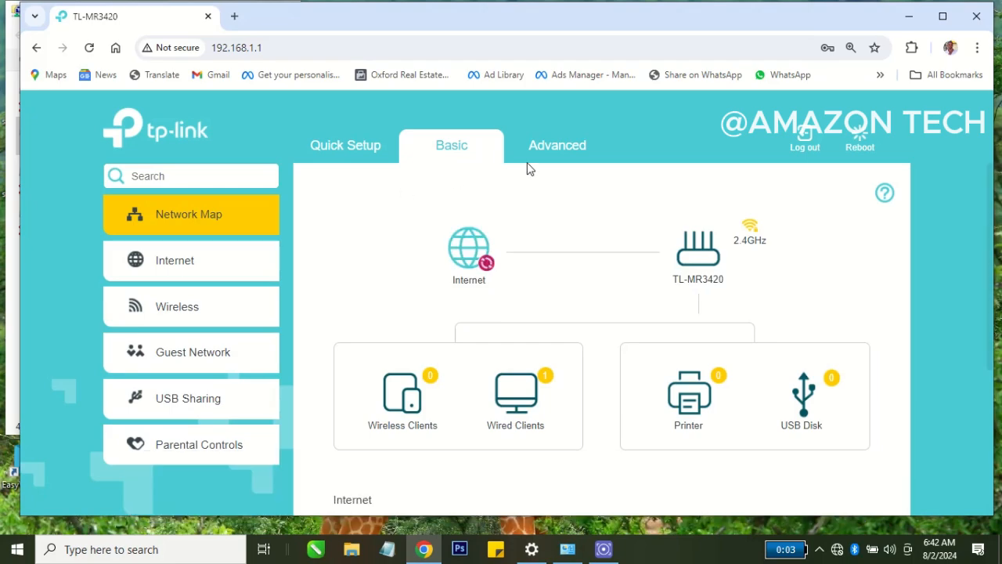
{"action": "left_click", "coordinate": [576, 159]}
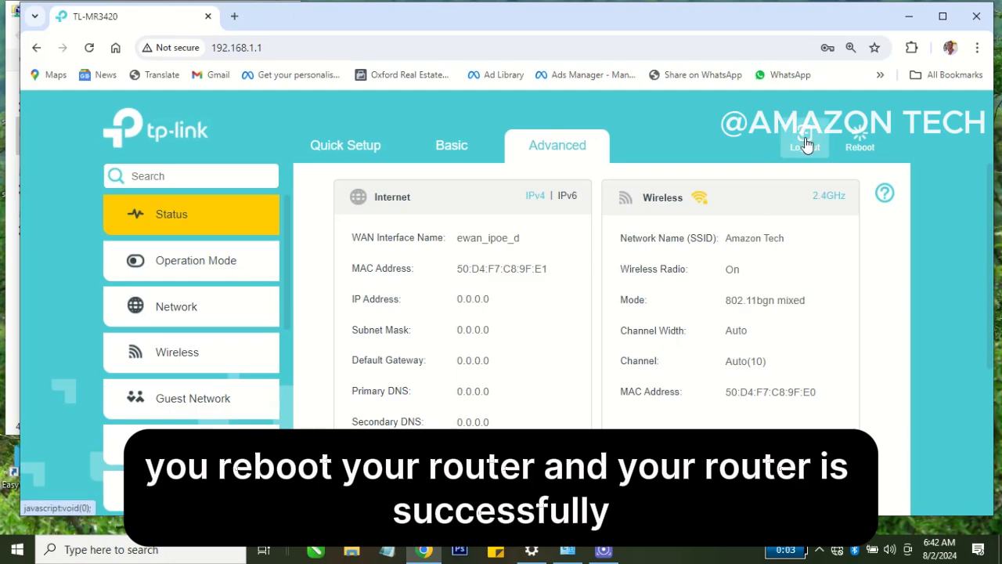
{"action": "left_click", "coordinate": [859, 138]}
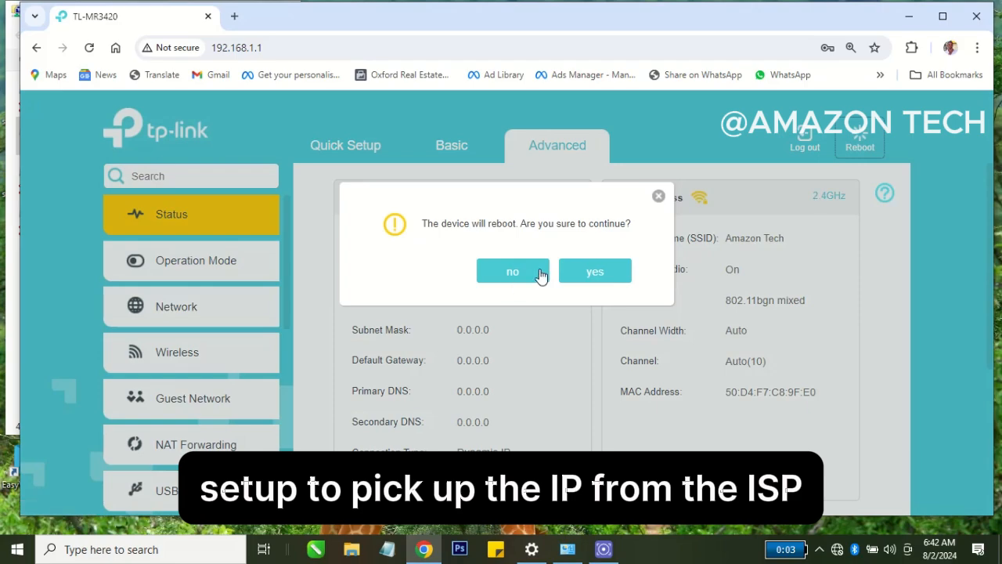
{"action": "left_click", "coordinate": [570, 274]}
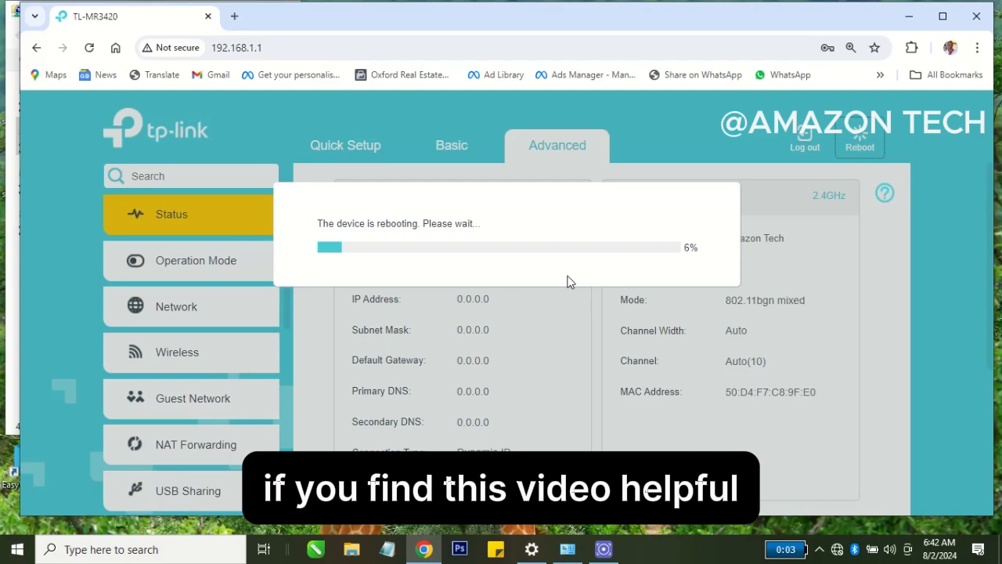
{"action": "left_click", "coordinate": [836, 549]}
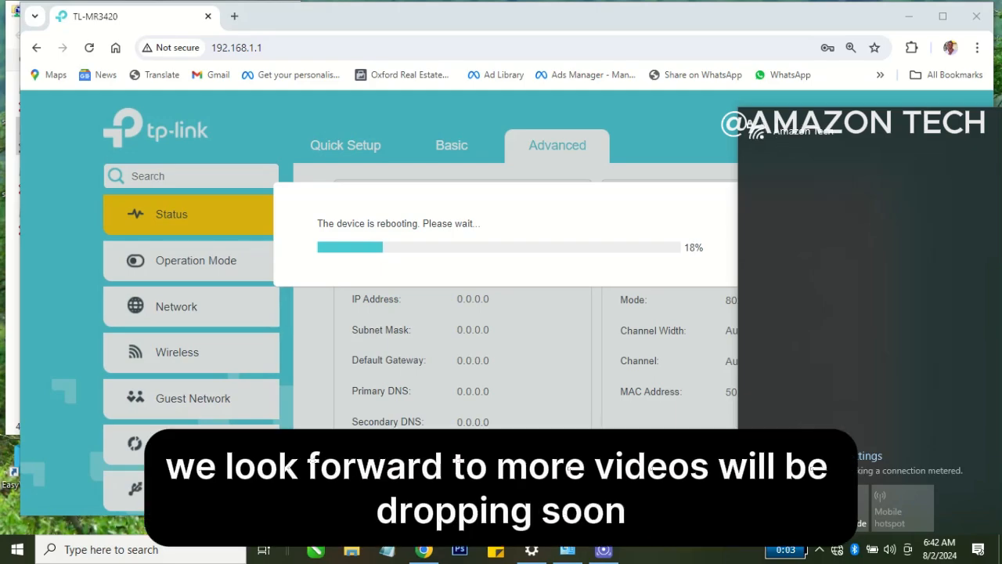
{"action": "left_click", "coordinate": [551, 358]}
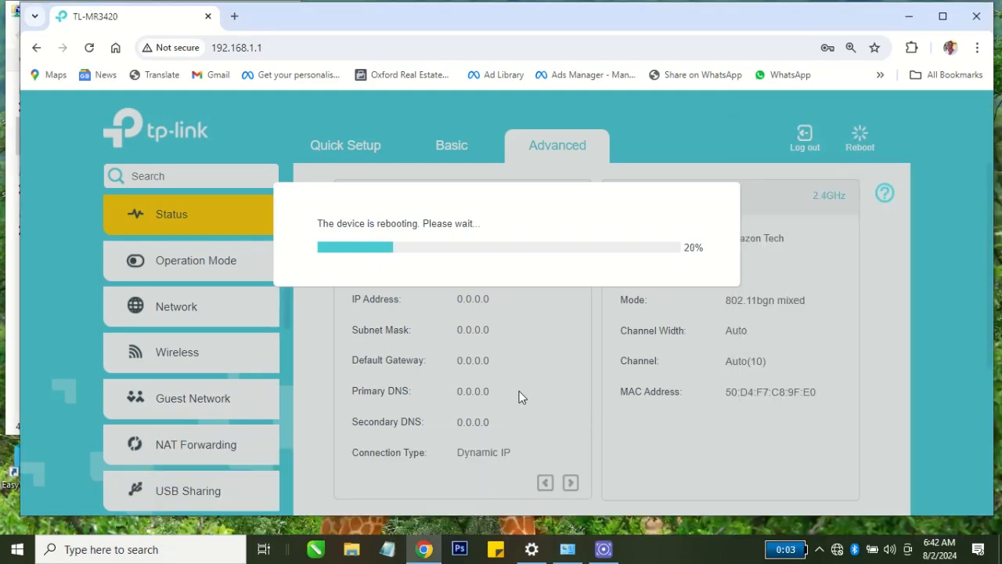